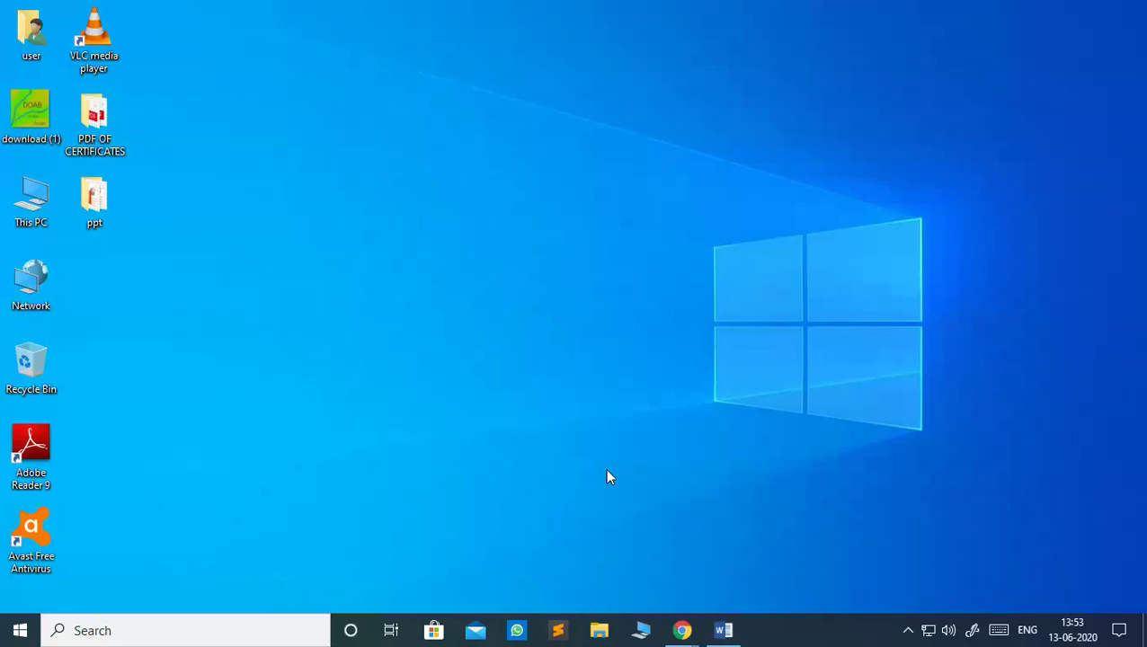
Step: Restore the CH-3 class4 Word document window from the taskbar
click(724, 631)
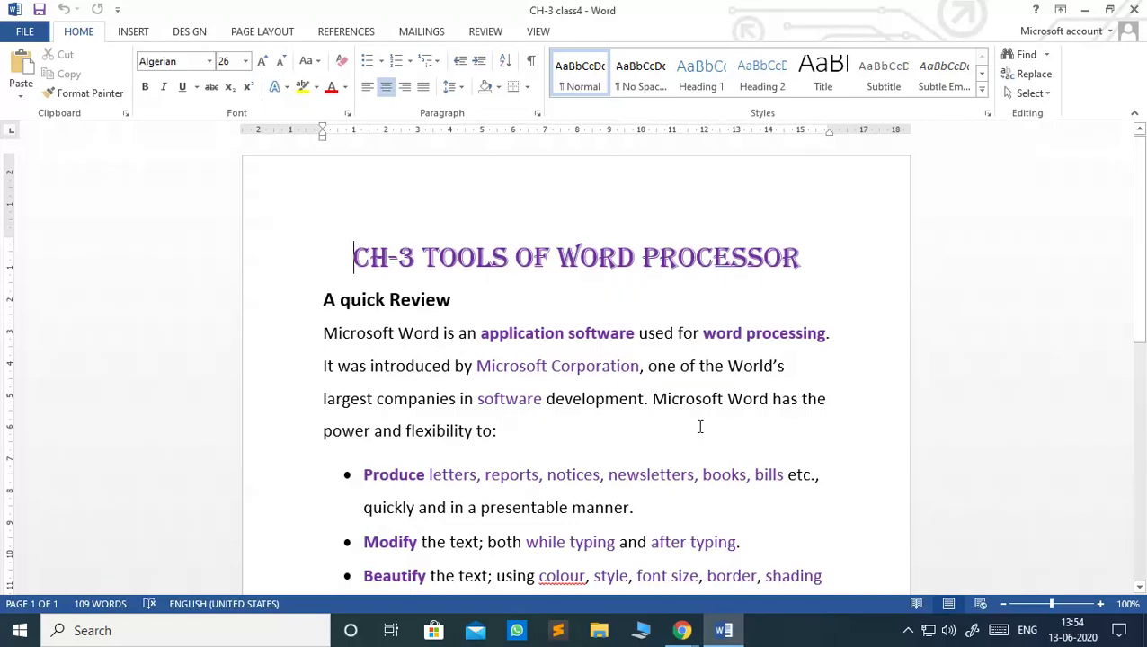
scroll(700, 426, down, 3)
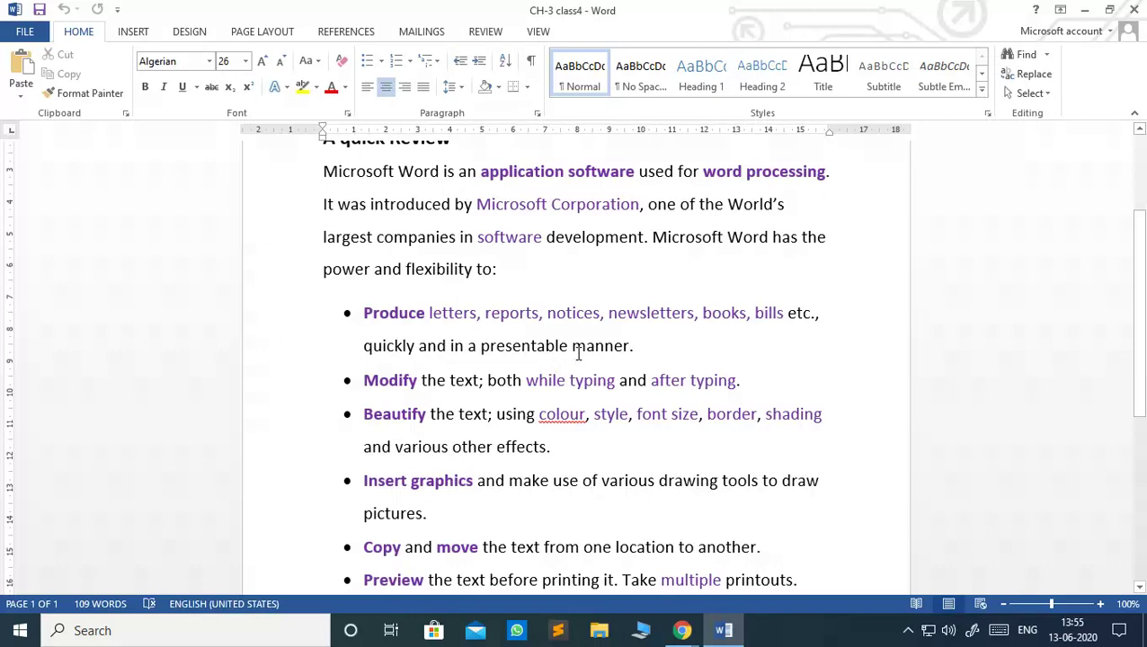
scroll(578, 354, down, 2)
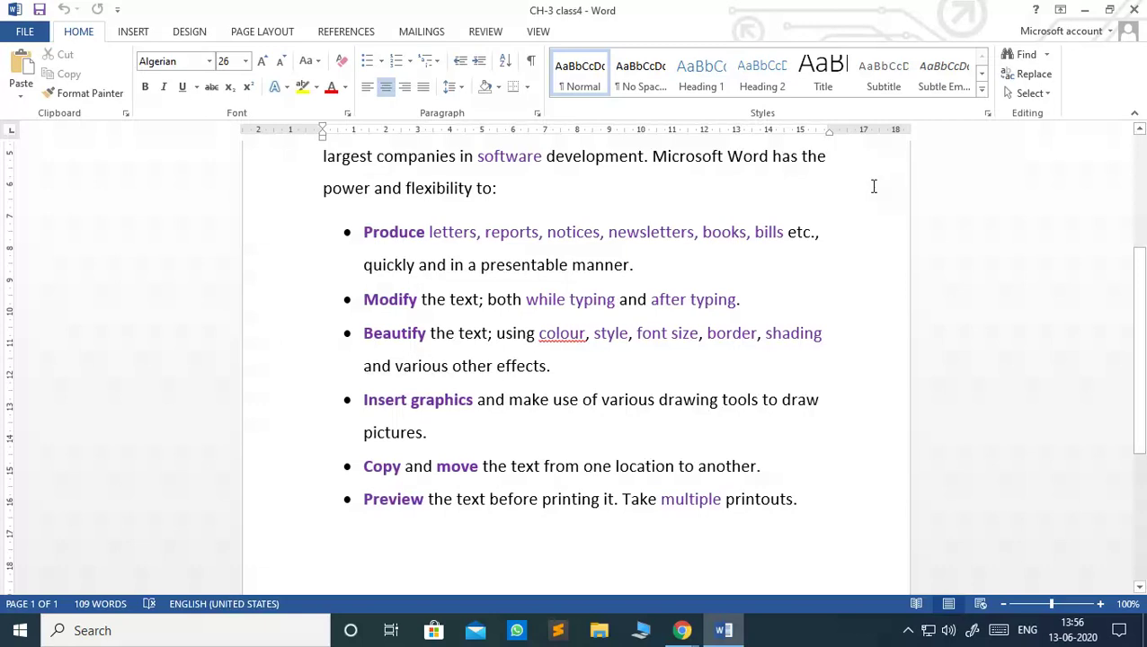
click(1131, 10)
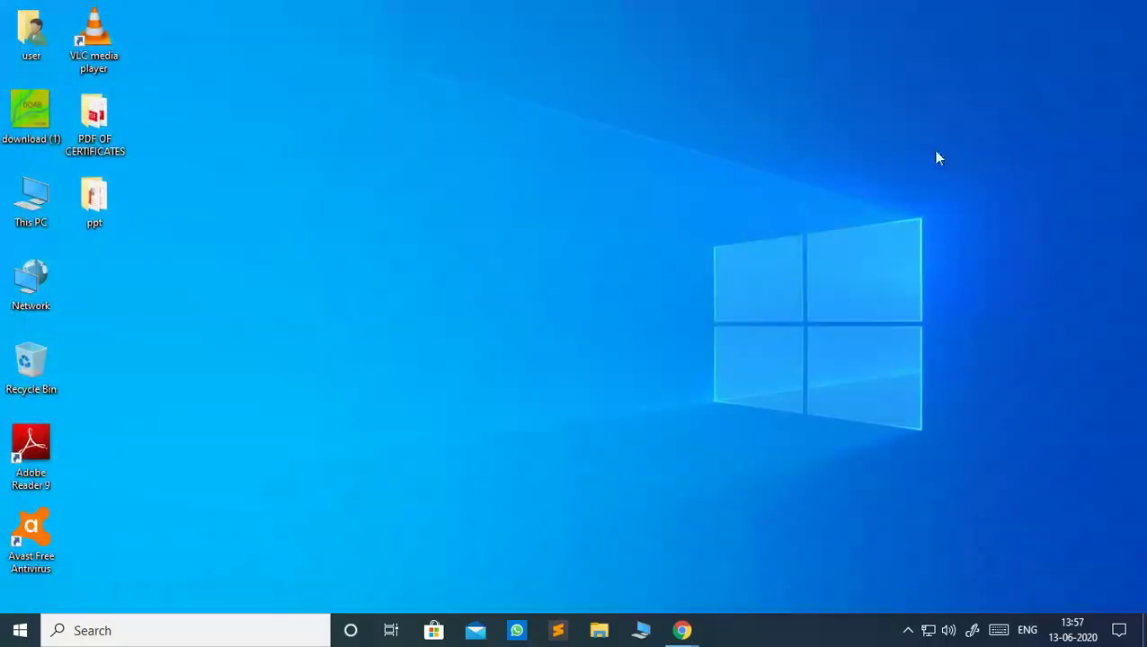
Step: Launch Word 2013 from the Microsoft Office 2013 group in Start and create a blank document
click(20, 633)
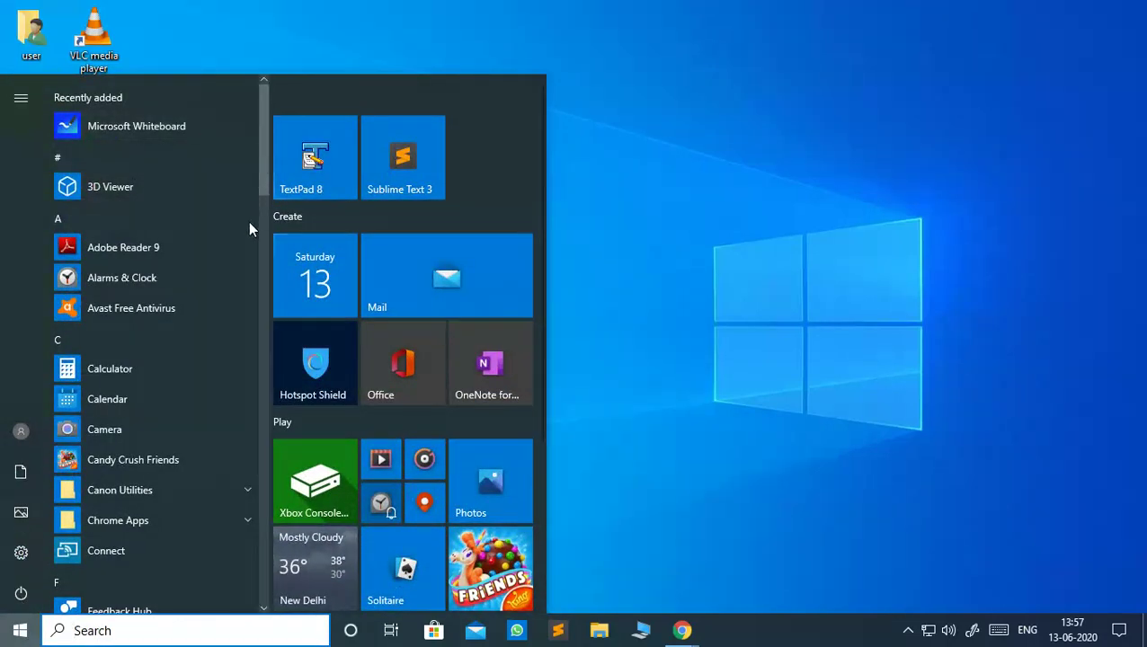
drag(262, 188, 263, 364)
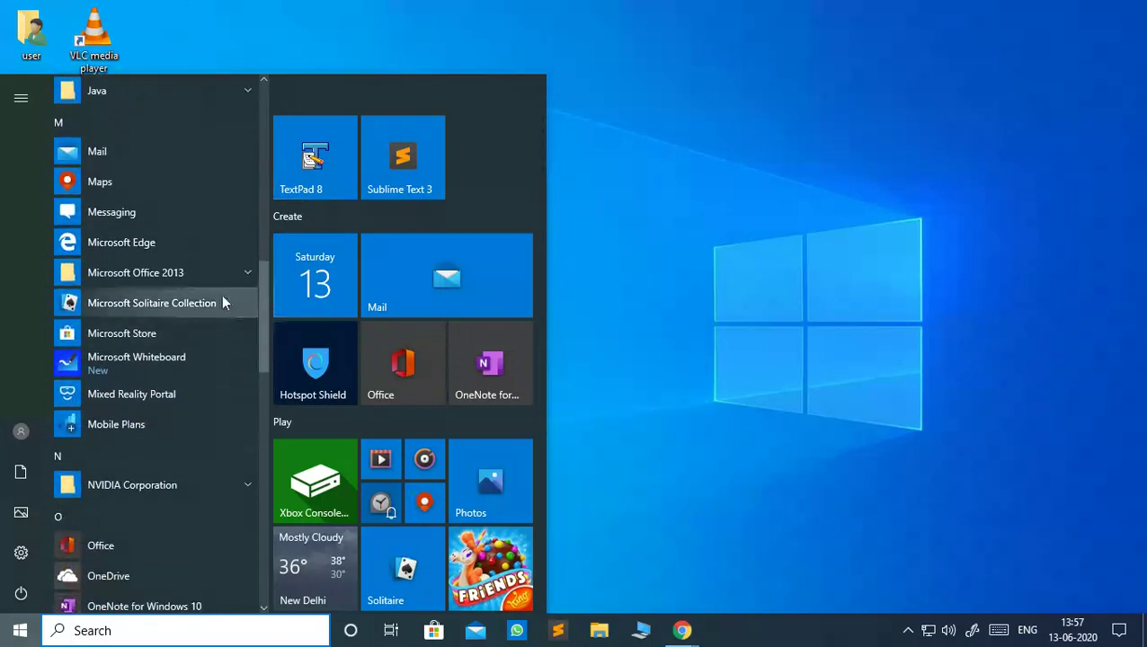
click(178, 277)
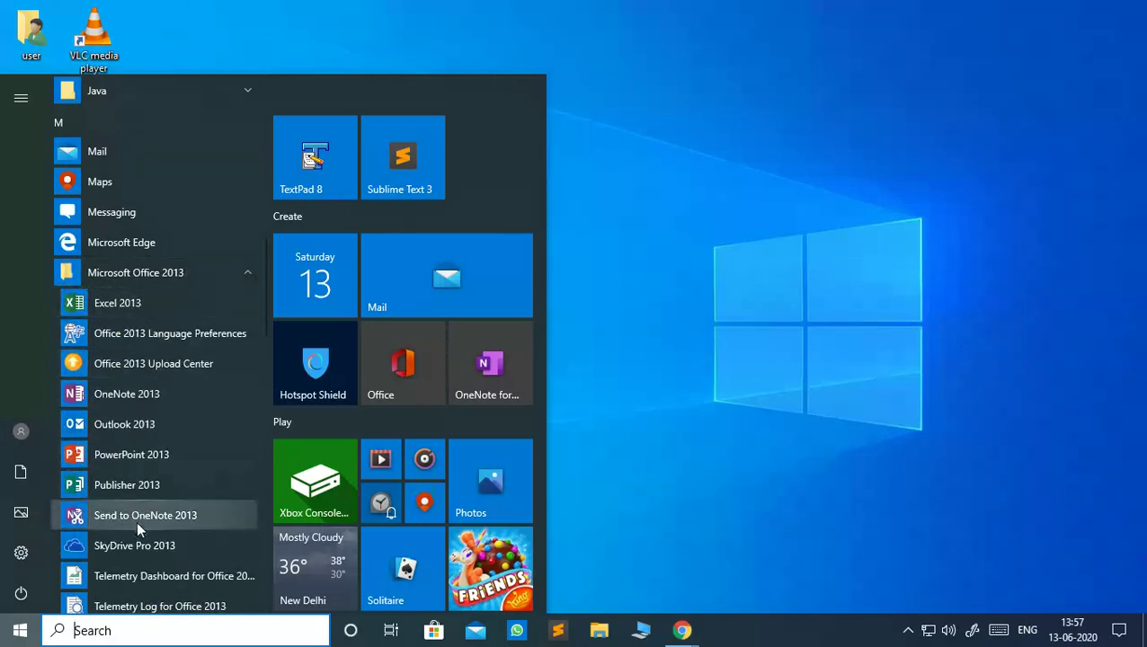
scroll(137, 520, down, 1)
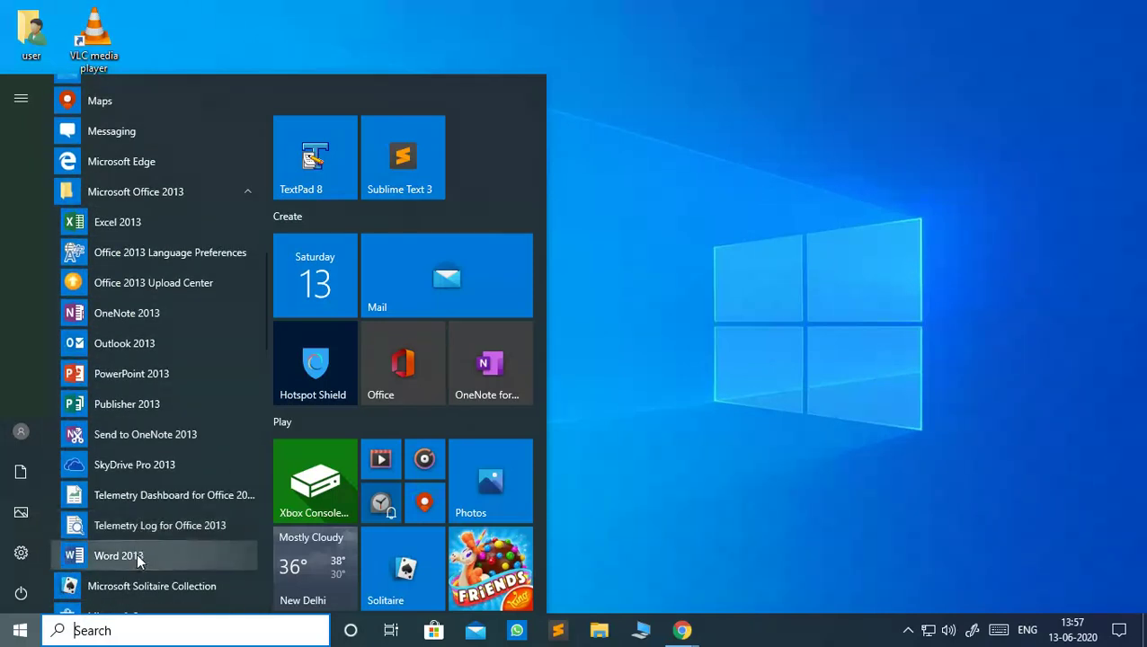
click(137, 557)
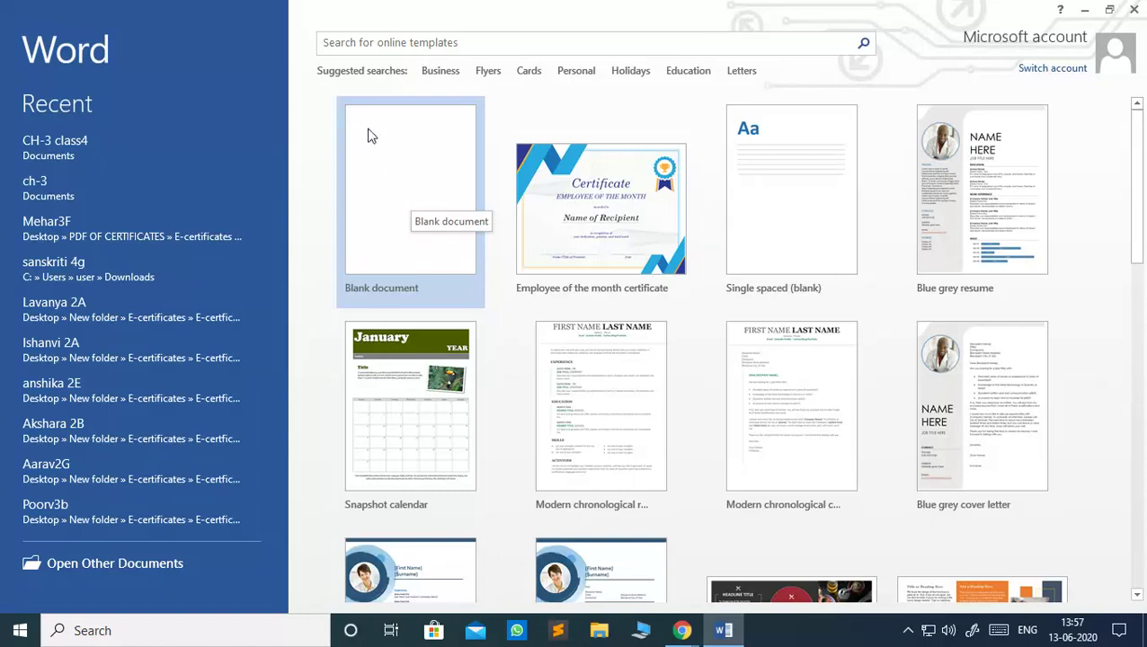
click(411, 196)
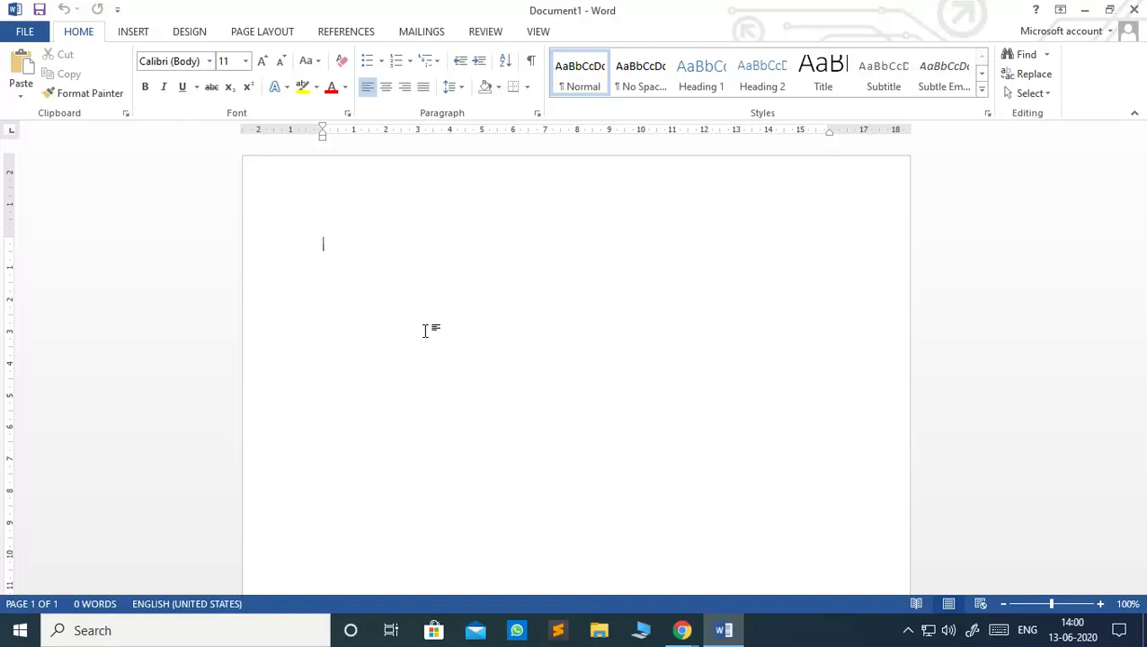
Step: Type 'Knowledge' at 24 pt font size, then continue with 'is information.It is a potential powe'
text(Know)
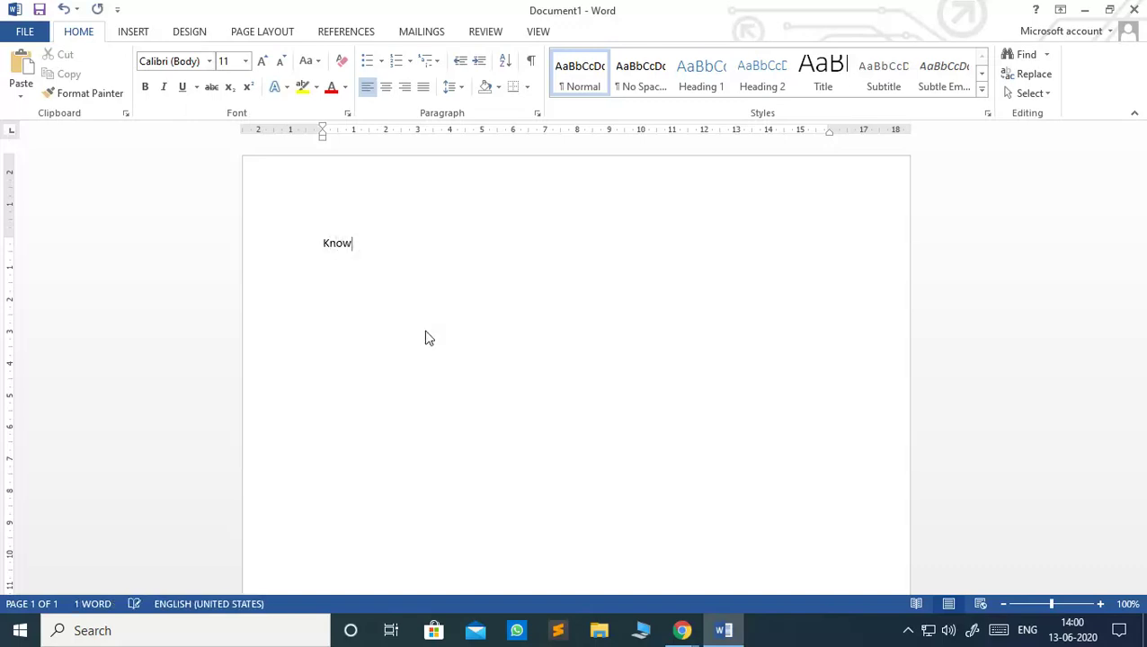
text(ledge)
key(ctrl+a)
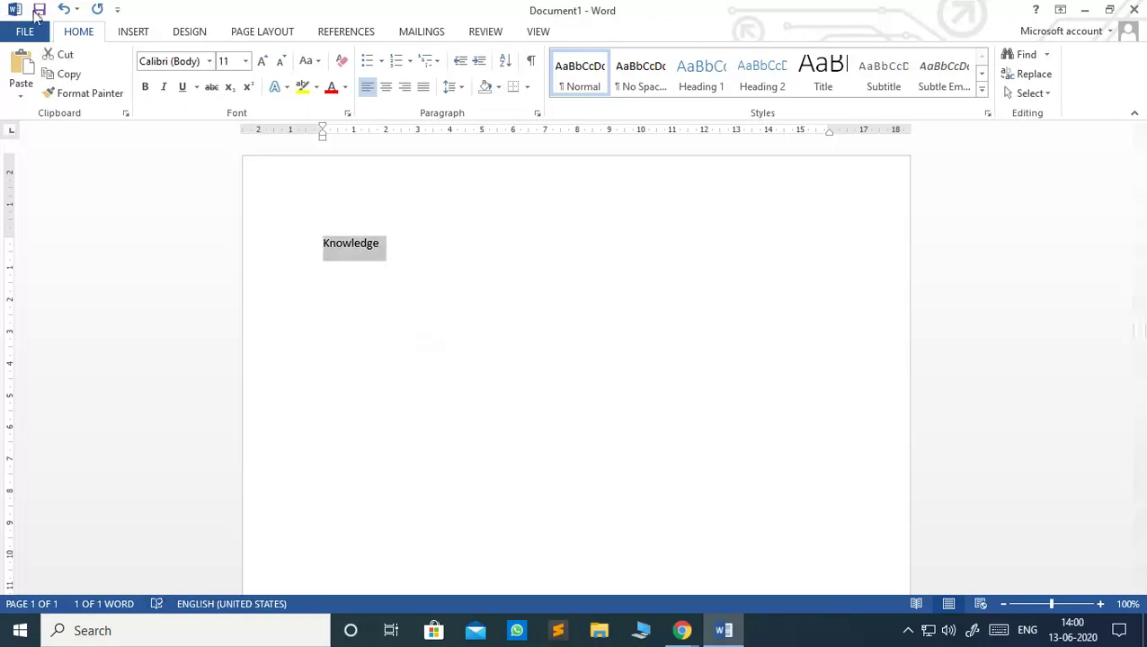
click(246, 60)
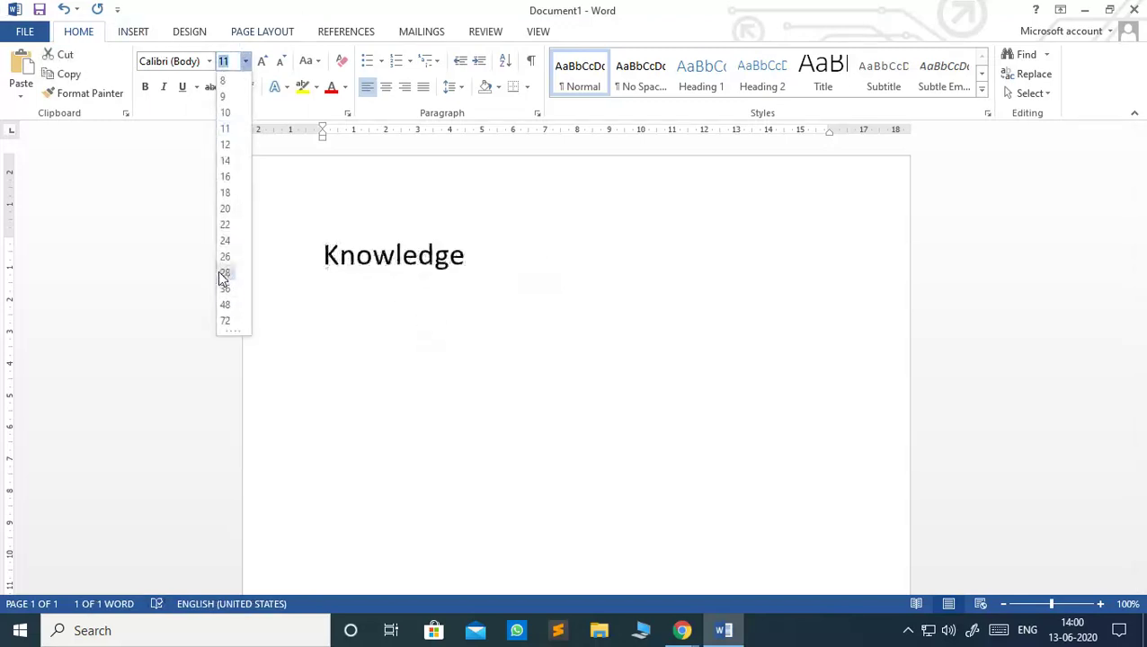
click(226, 241)
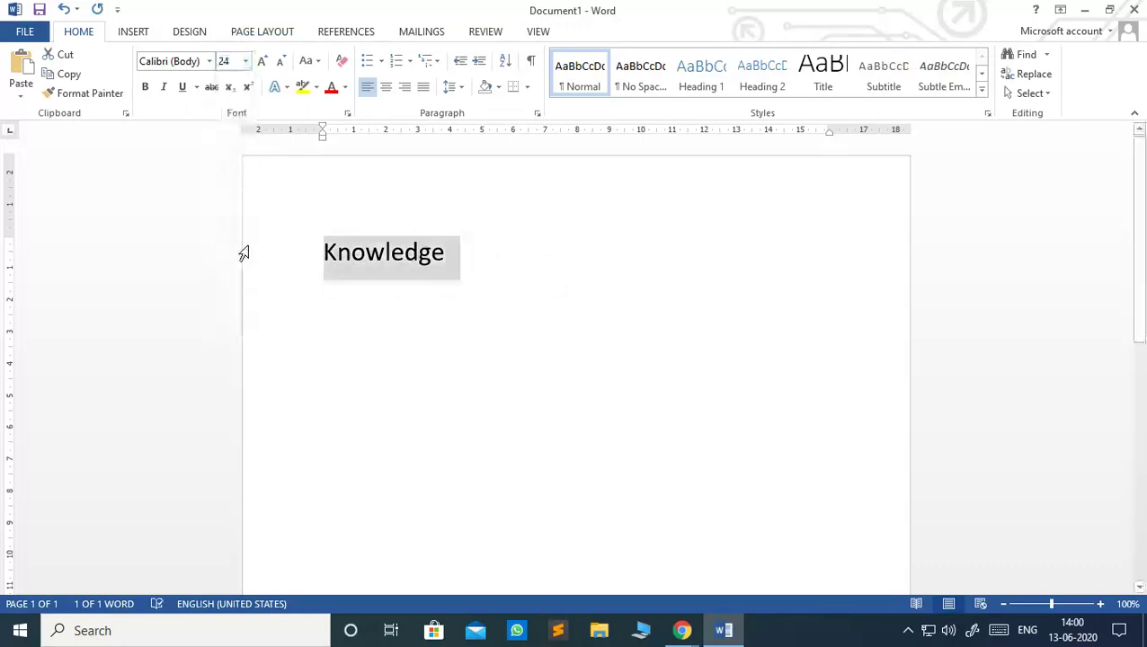
click(447, 253)
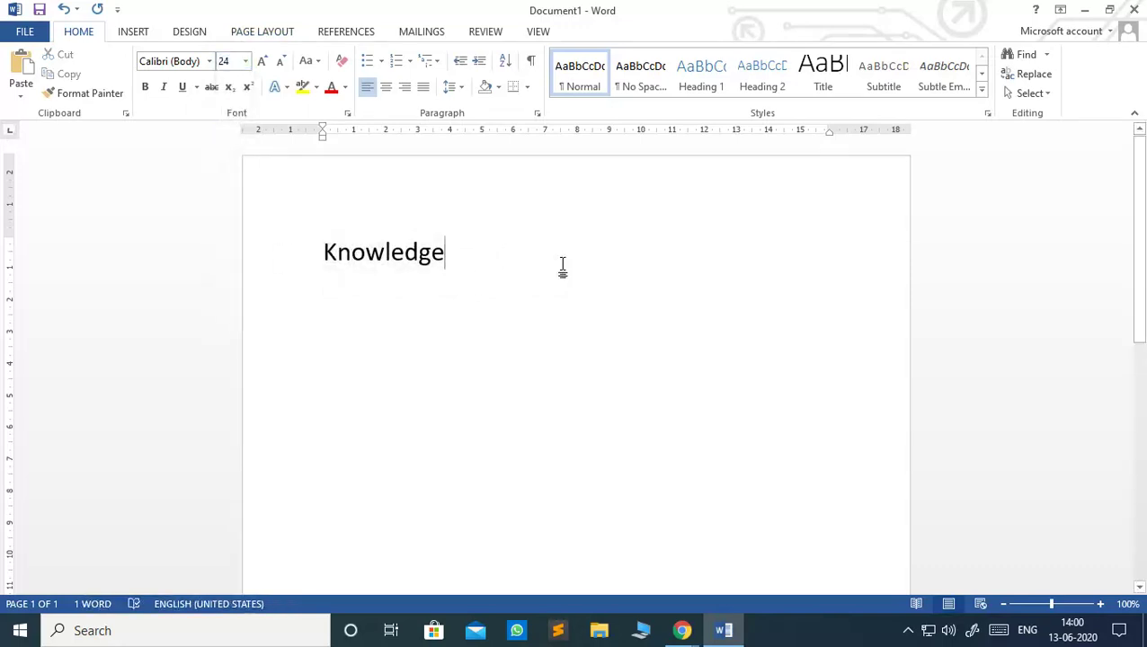
text(is i)
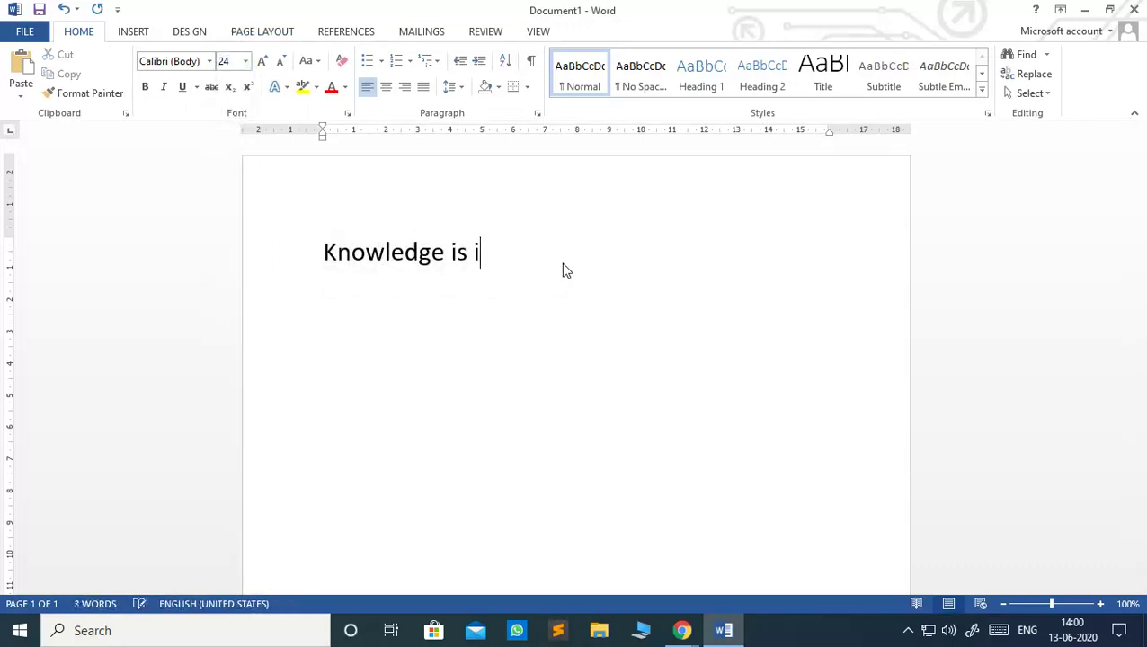
text(nforma)
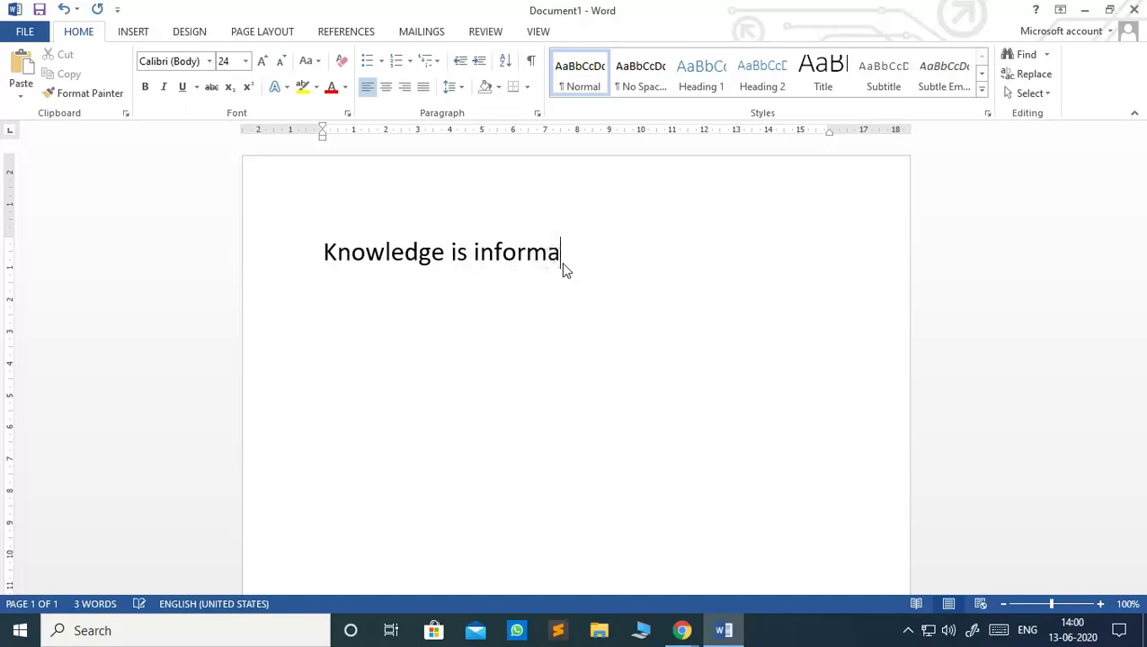
text(tion.)
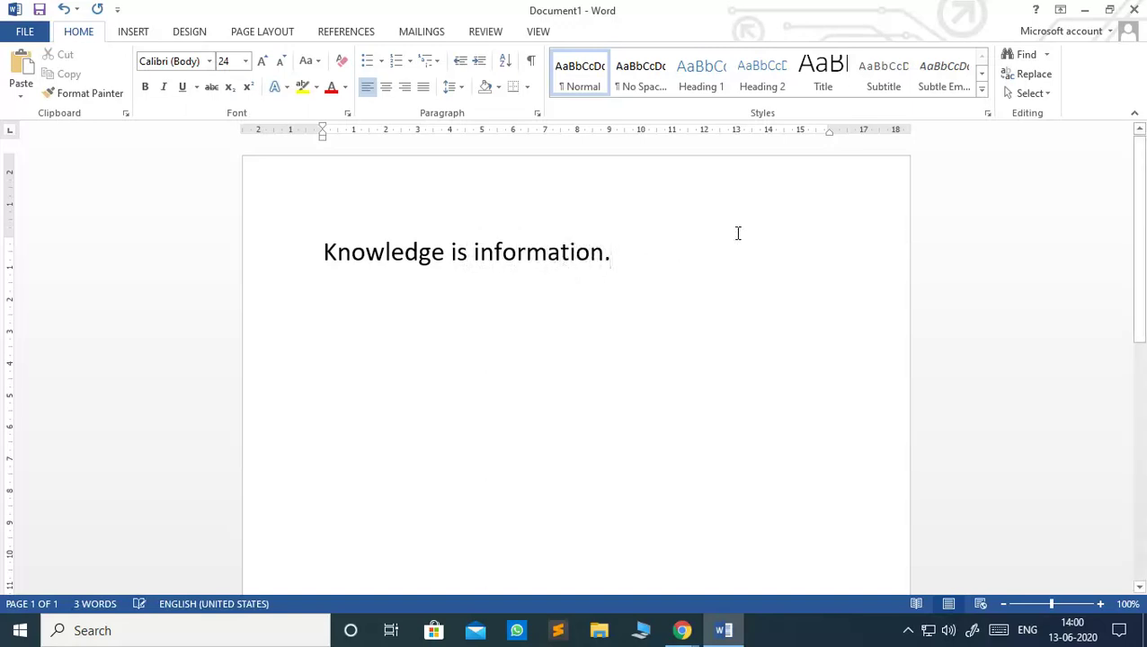
text(It )
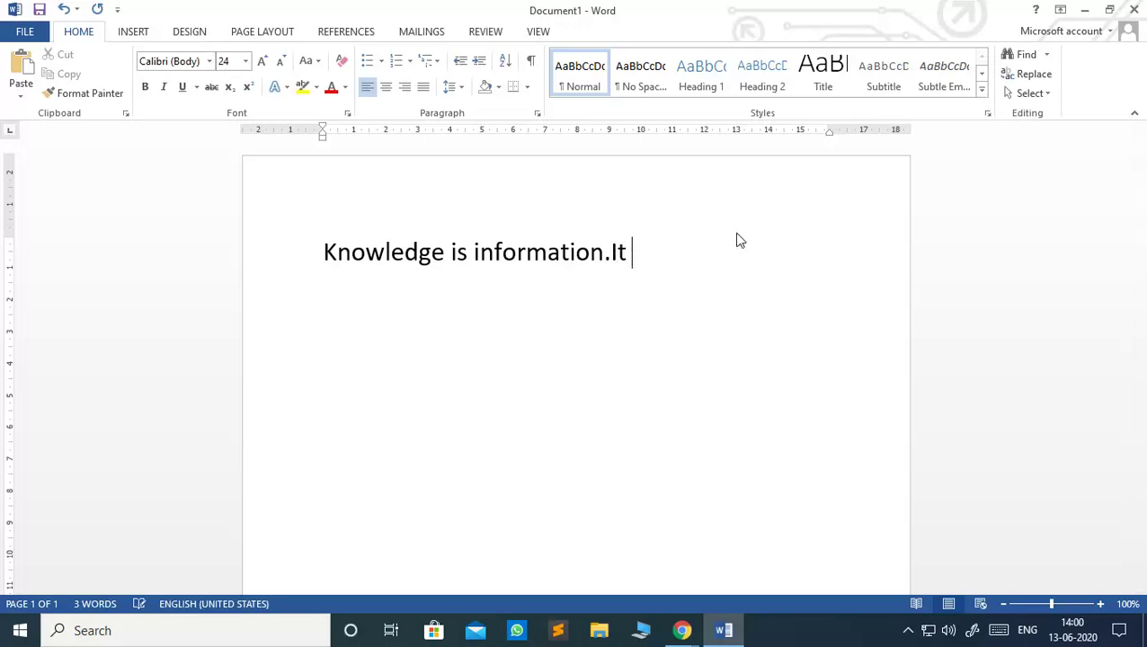
text(is a )
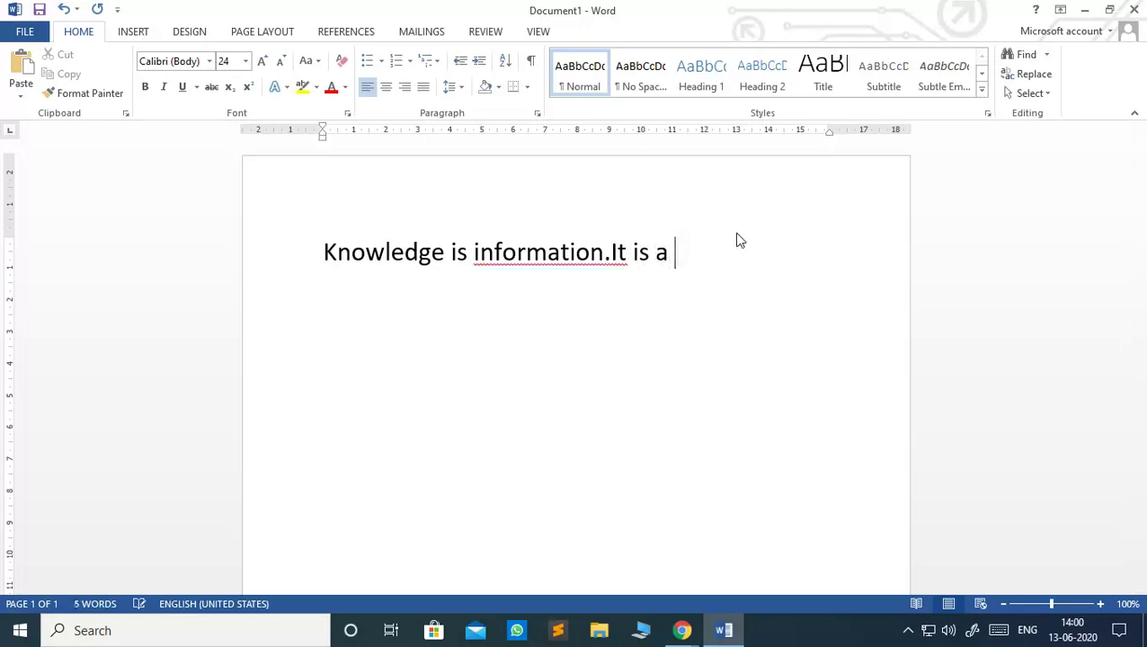
text(potential )
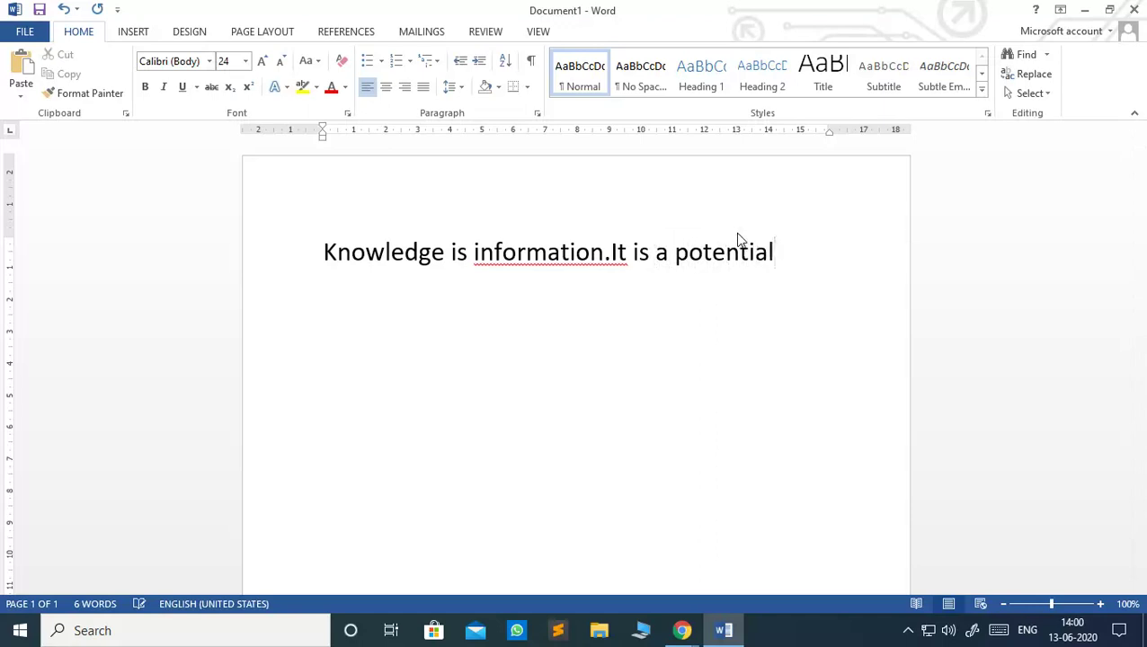
text(powe)
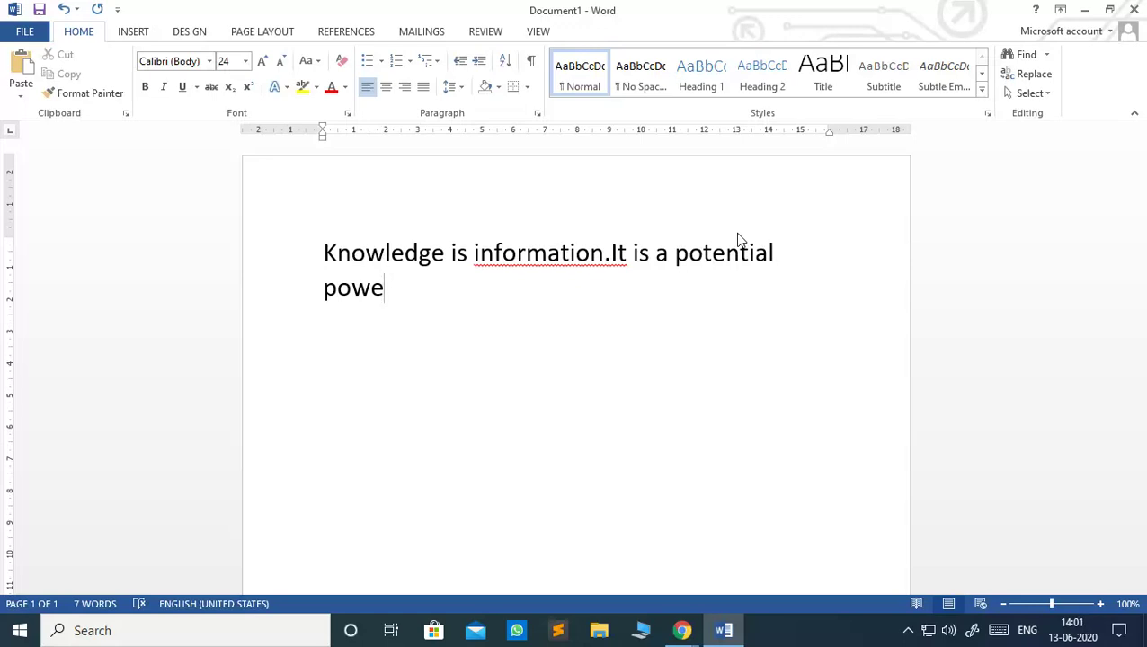
Step: Add the missing space after 'information.' and complete the word 'power'
key(BackSpace)
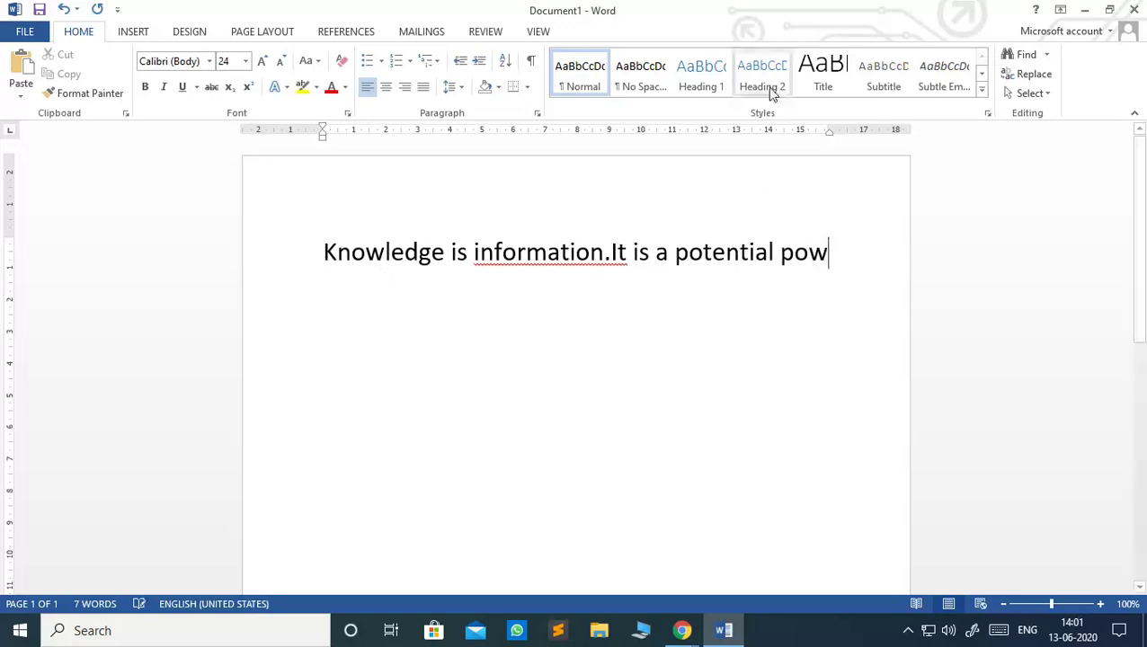
click(610, 253)
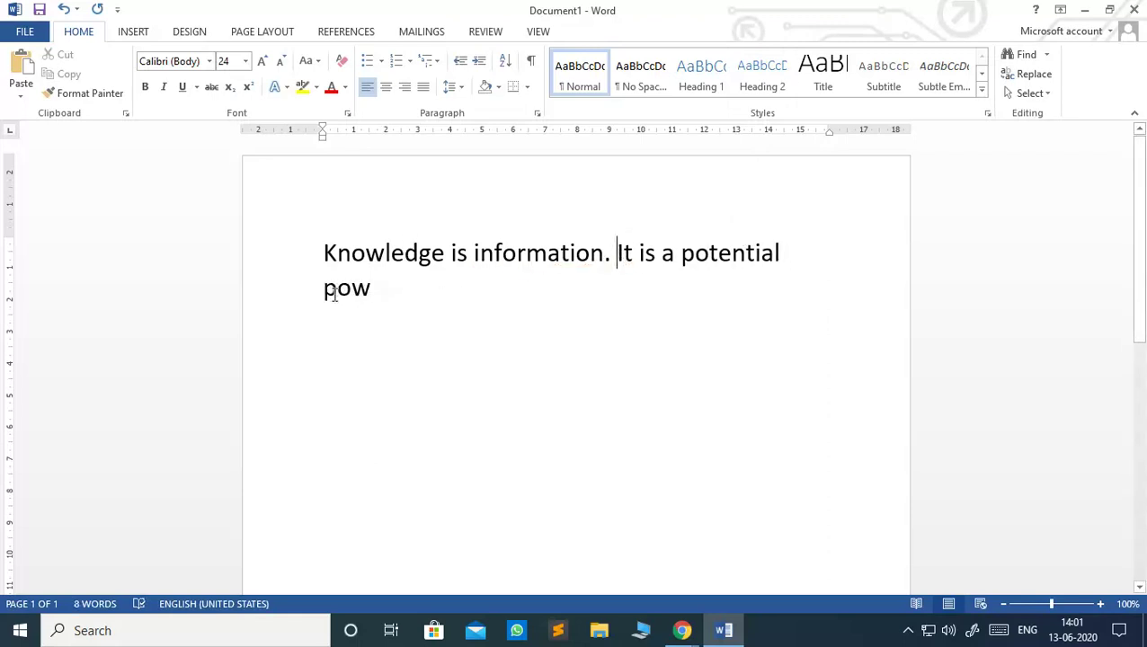
click(373, 287)
text(er)
Step: Add ', only when it is acted upon.' and 'Learning is like', spacing the sentences
text(, only )
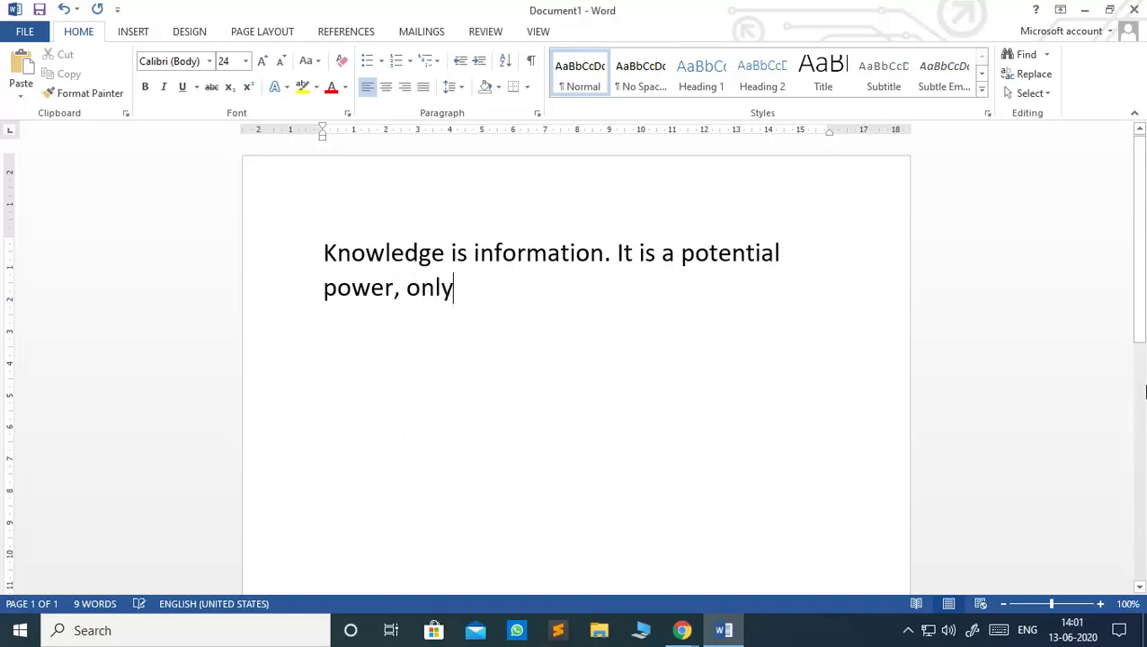
text(wh)
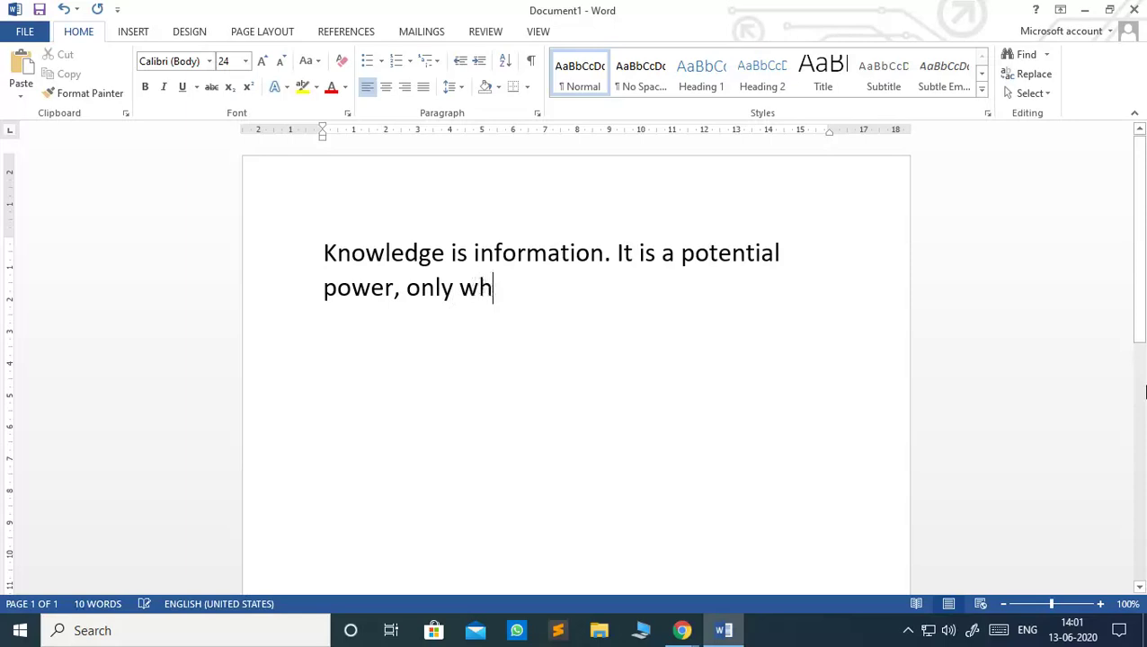
text(en it is a)
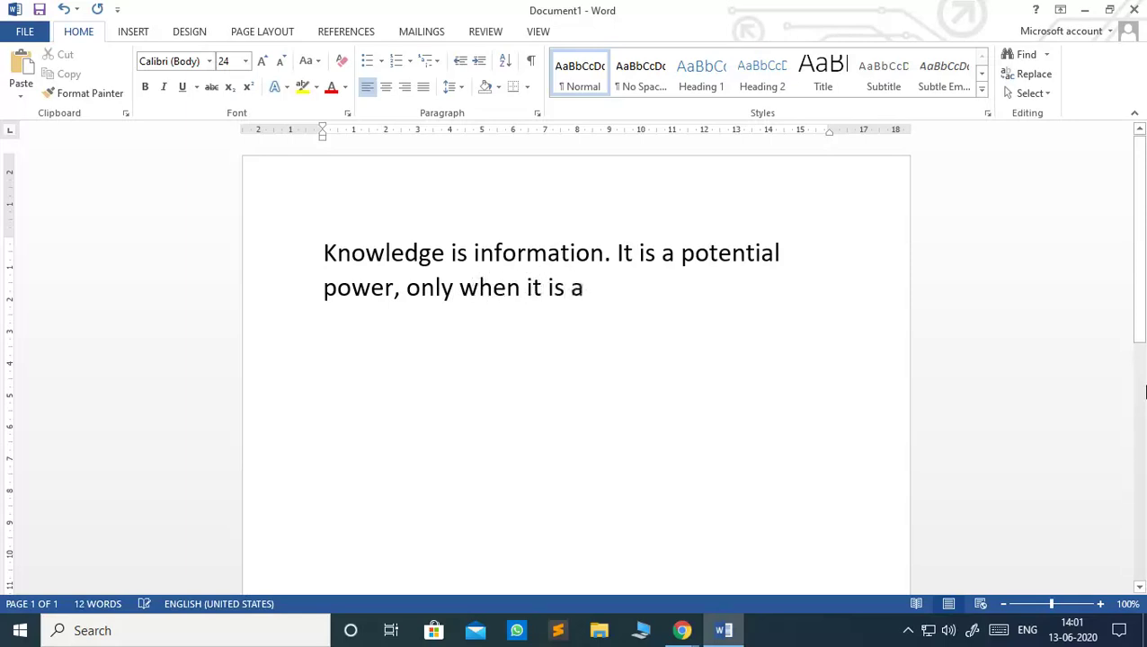
text(cted upon)
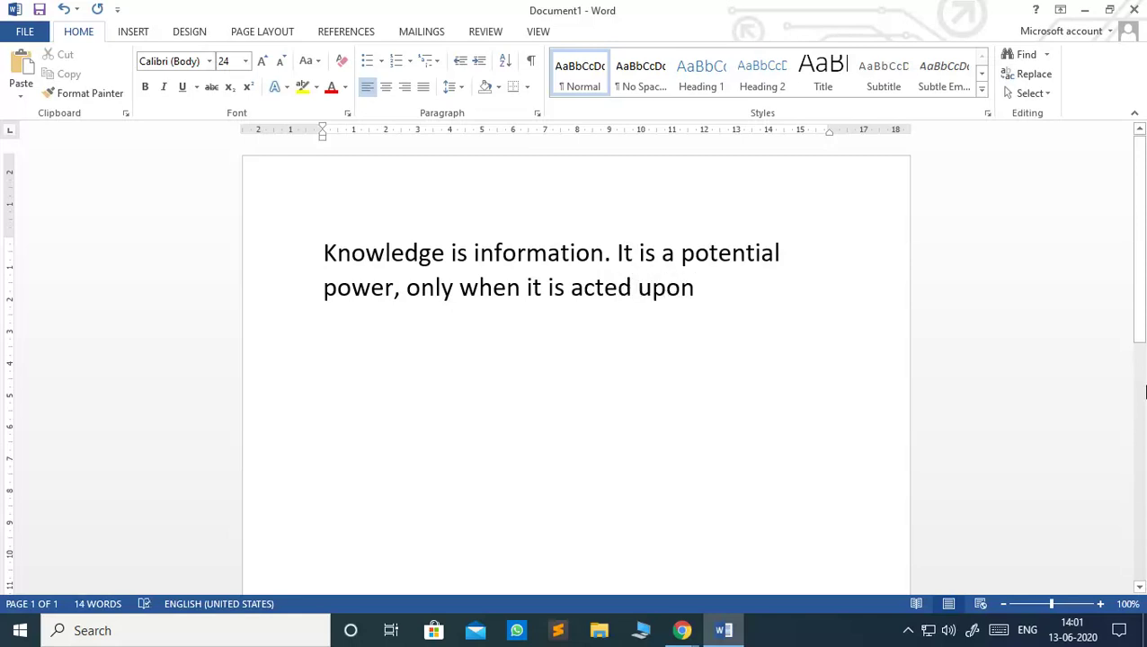
text(,)
key(BackSpace)
text(.Learnin)
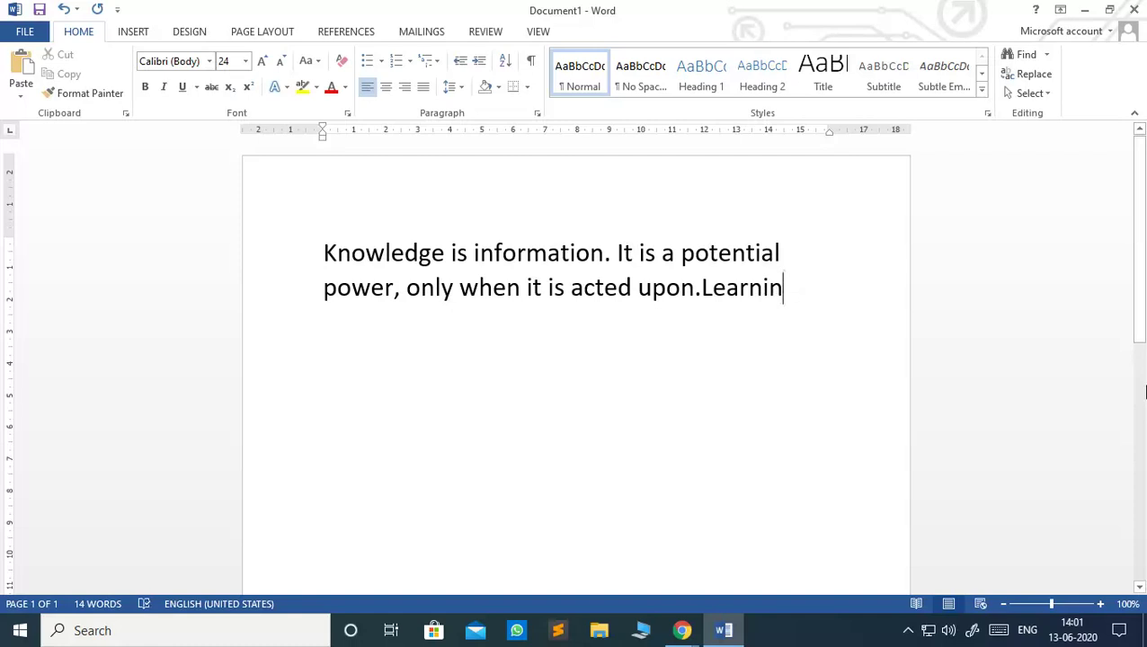
text(g)
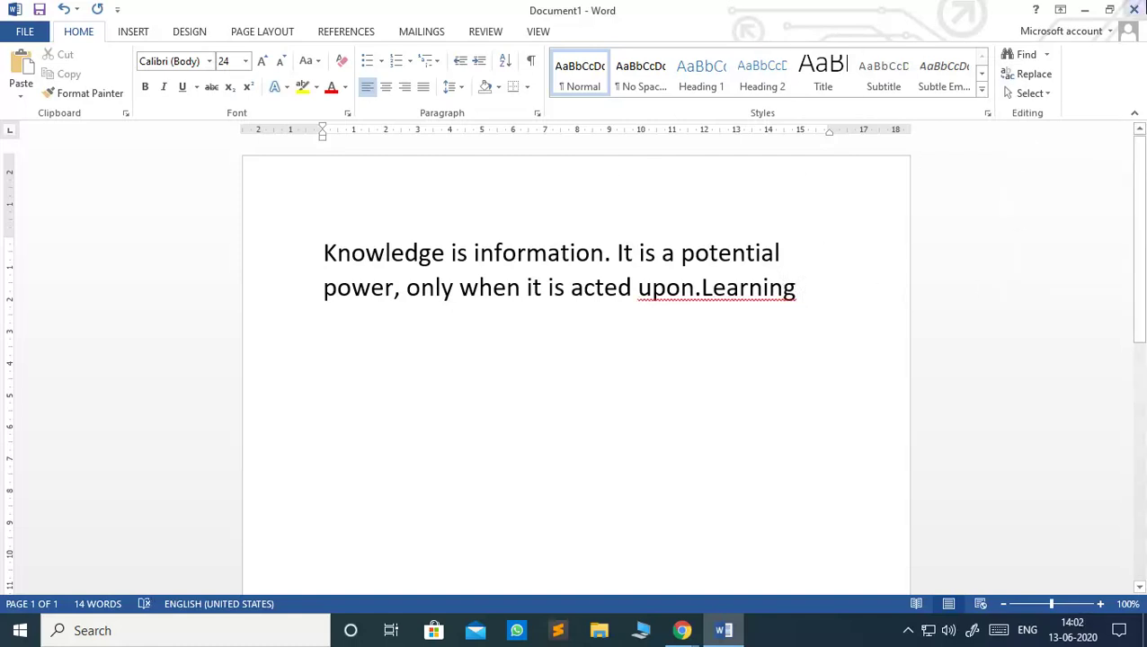
click(703, 288)
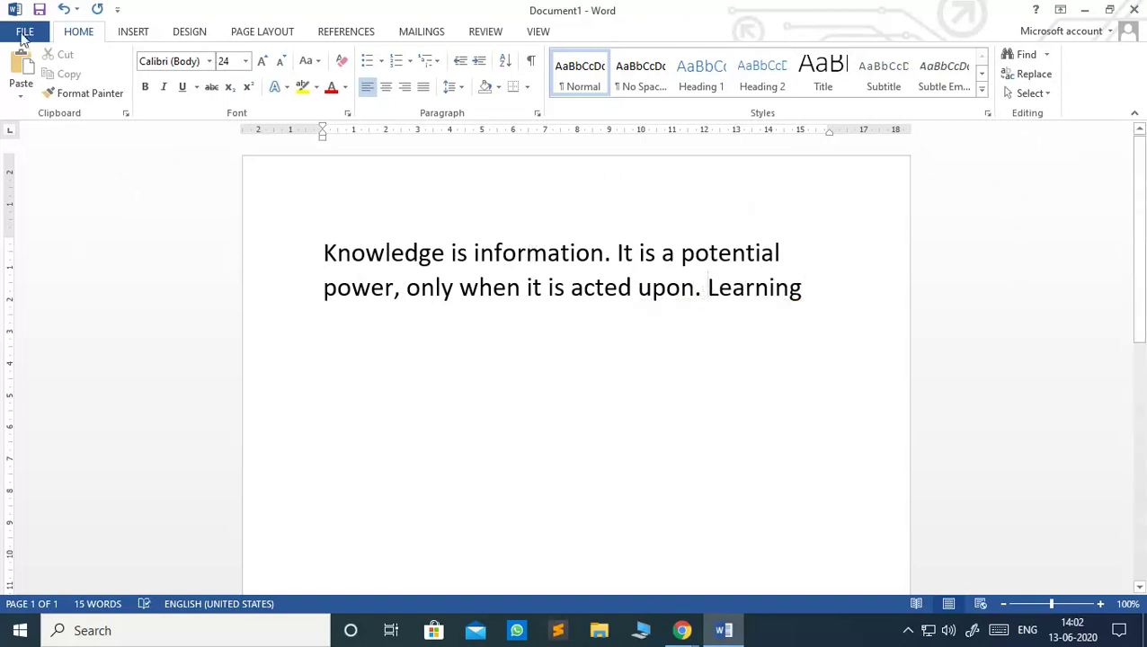
click(814, 289)
text(is)
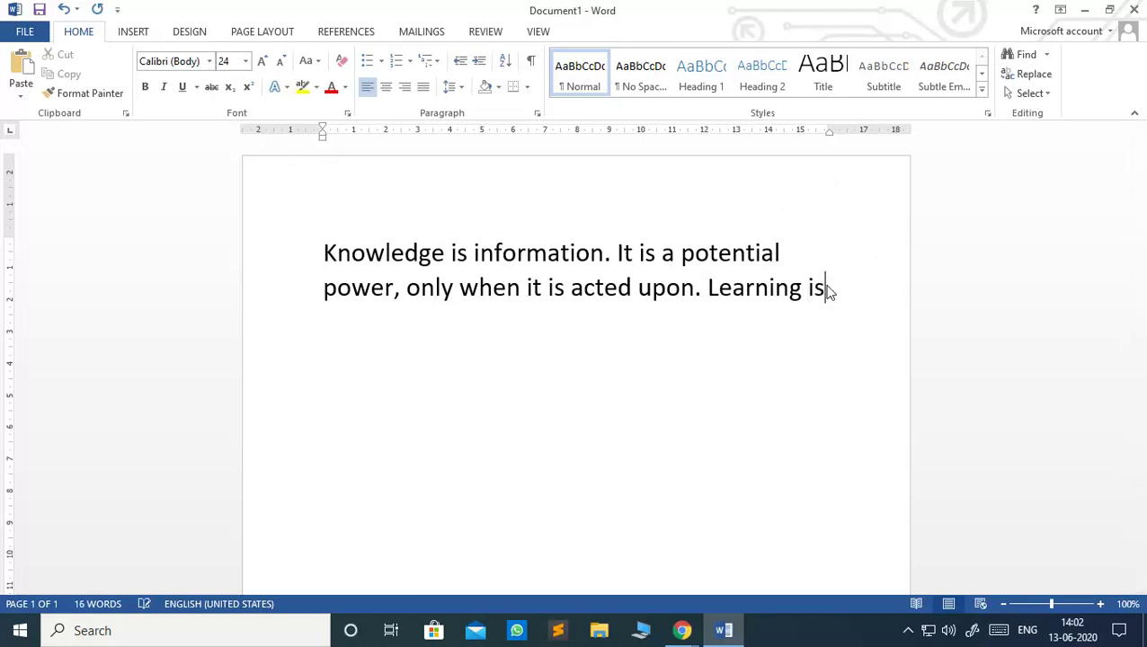
text( l)
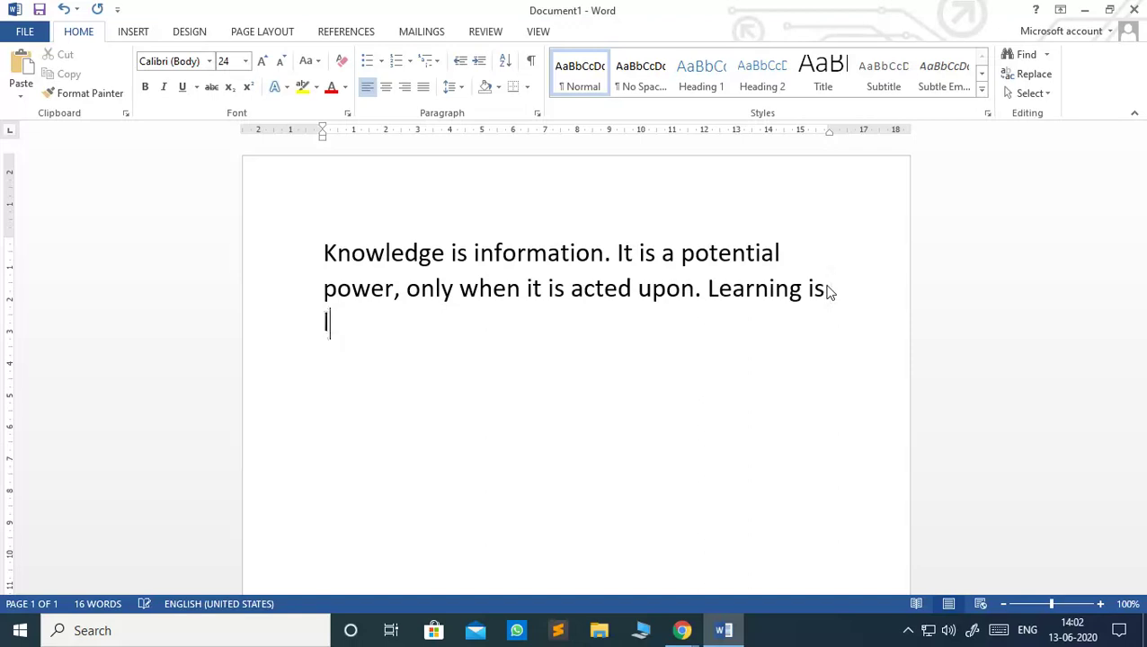
text(ike)
Step: Remove the extra space and type 'eating food.' after 'like'
key(BackSpace)
text(ea)
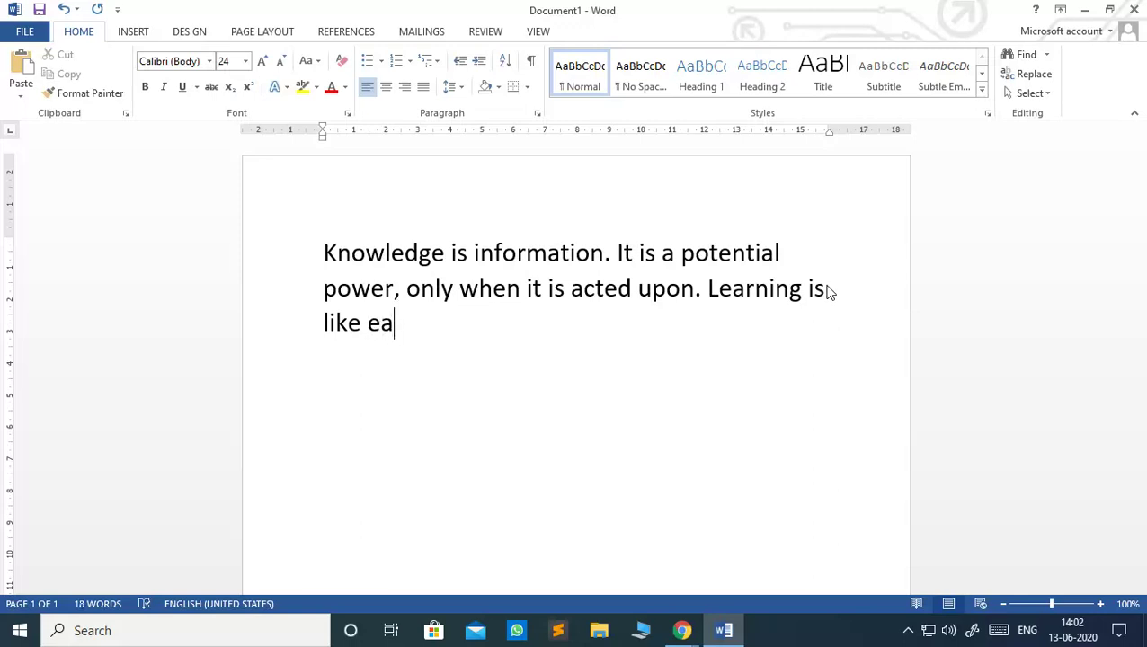
text(ting )
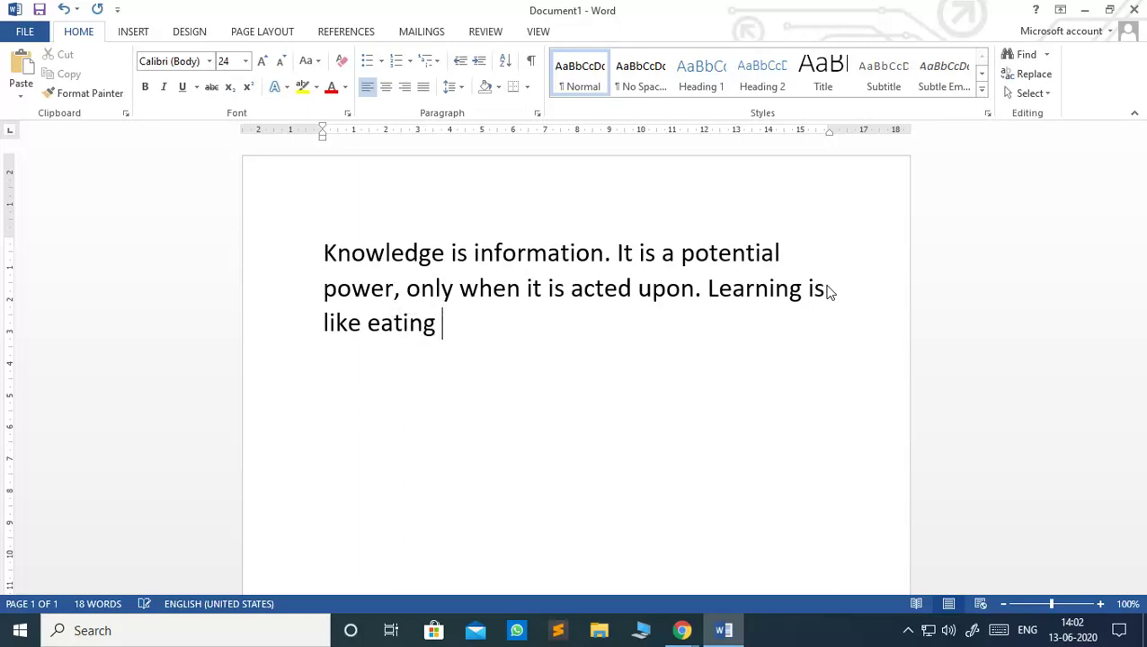
text(food.)
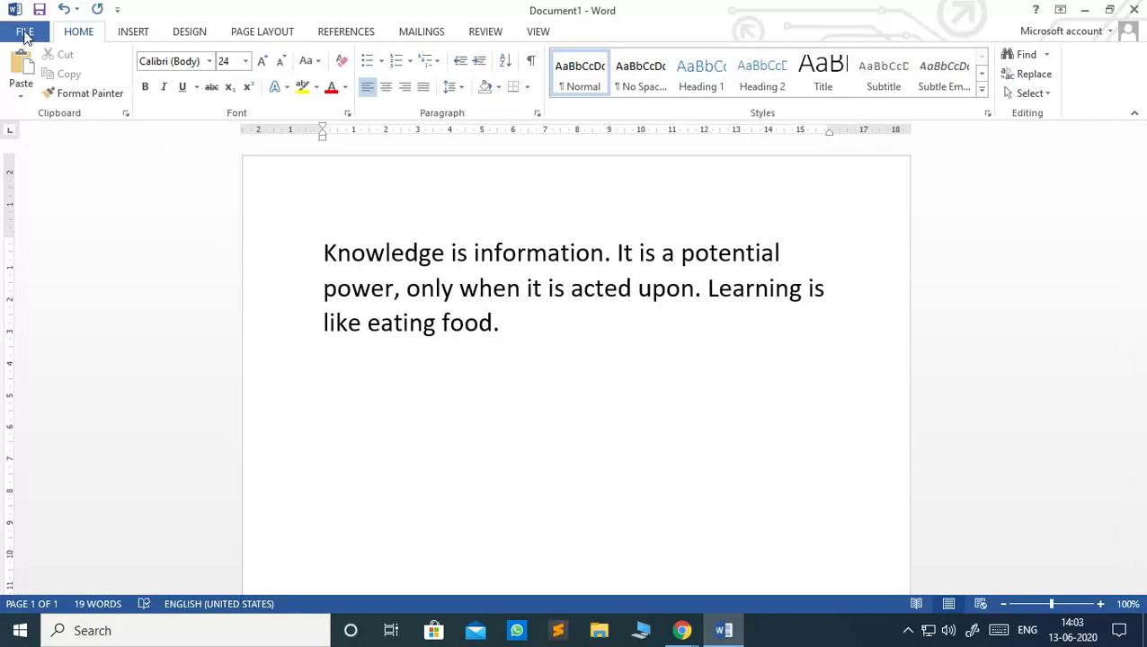
Step: Use Save As to save the document in Computer > Documents with the file name 'tools'
click(25, 32)
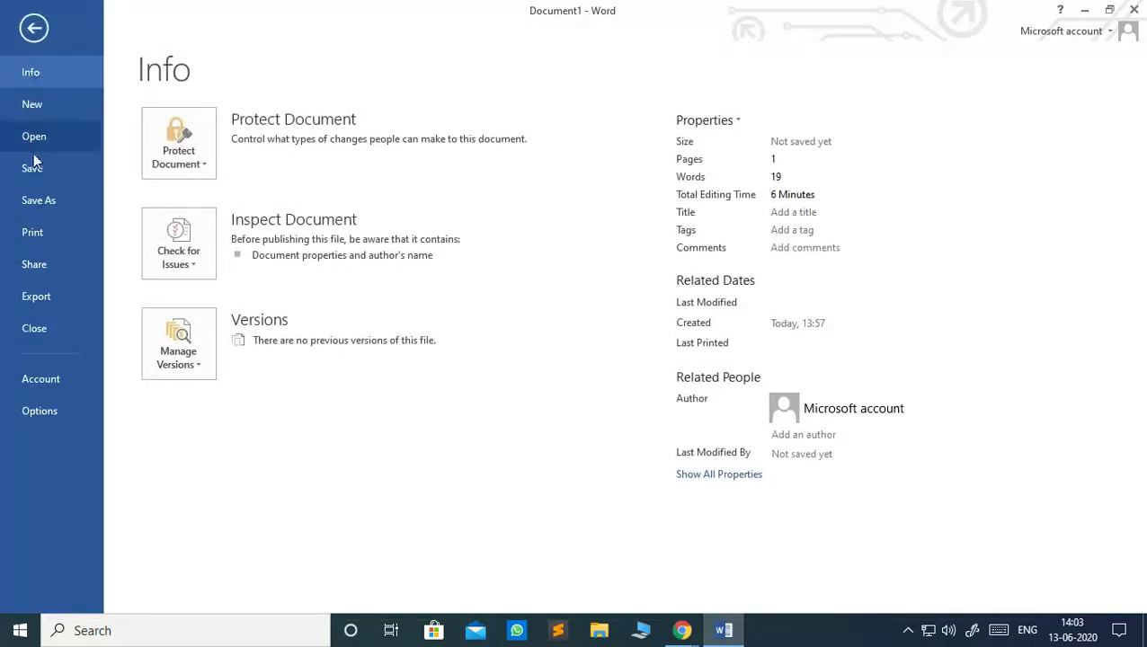
click(45, 207)
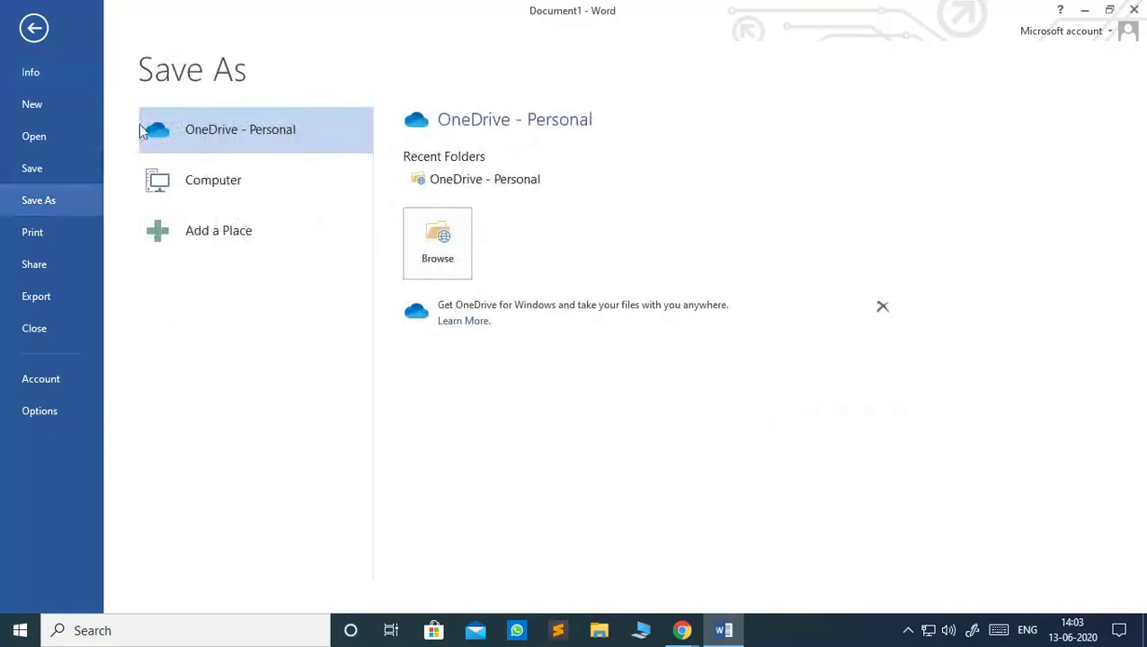
click(245, 184)
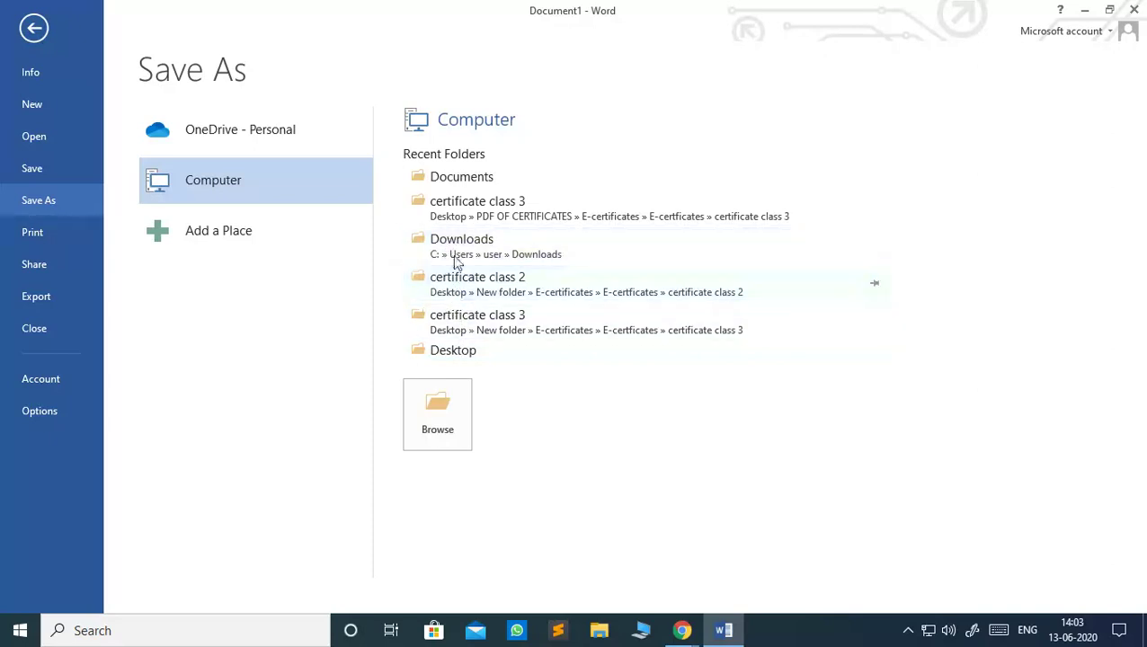
click(461, 177)
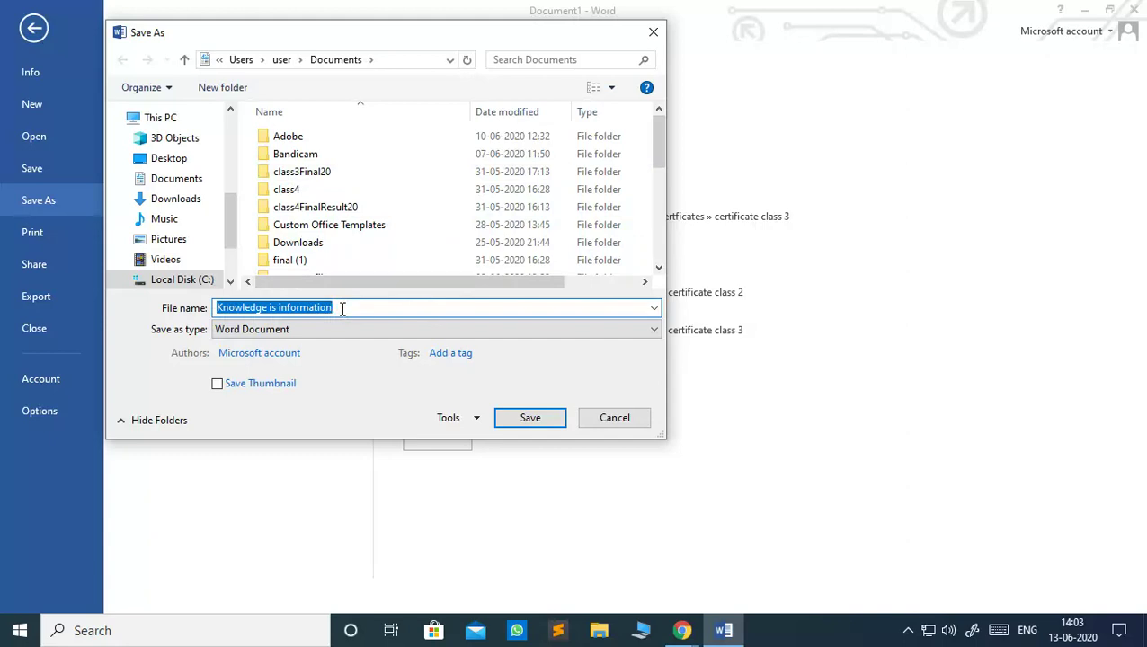
key(BackSpace)
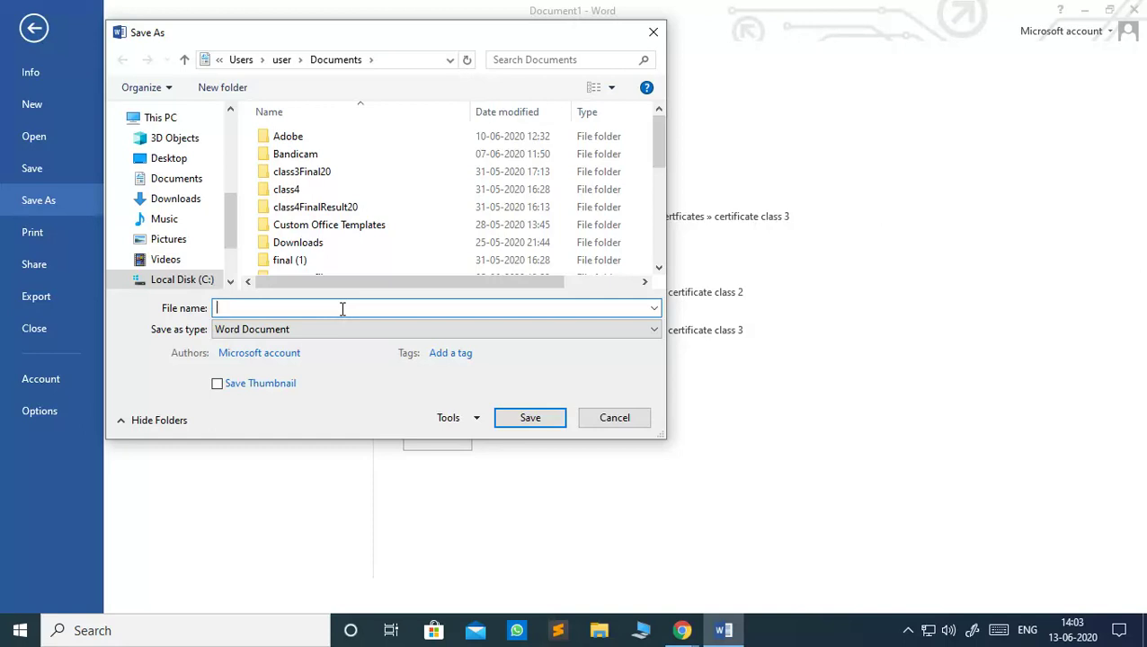
text(ch)
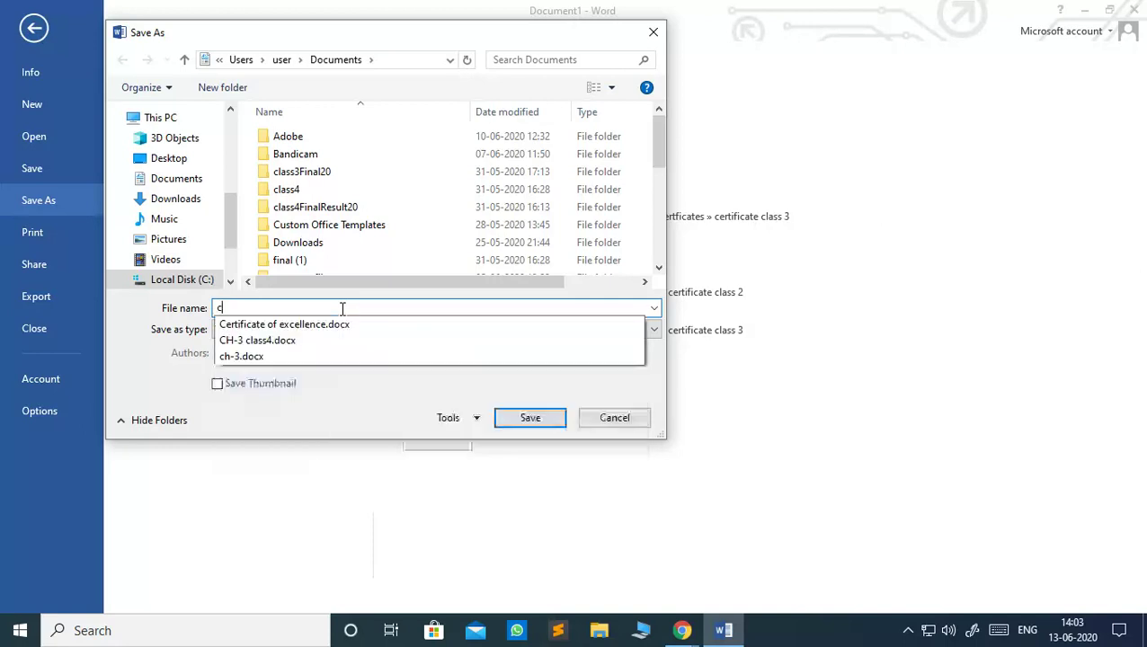
key(BackSpace)
key(BackSpace)
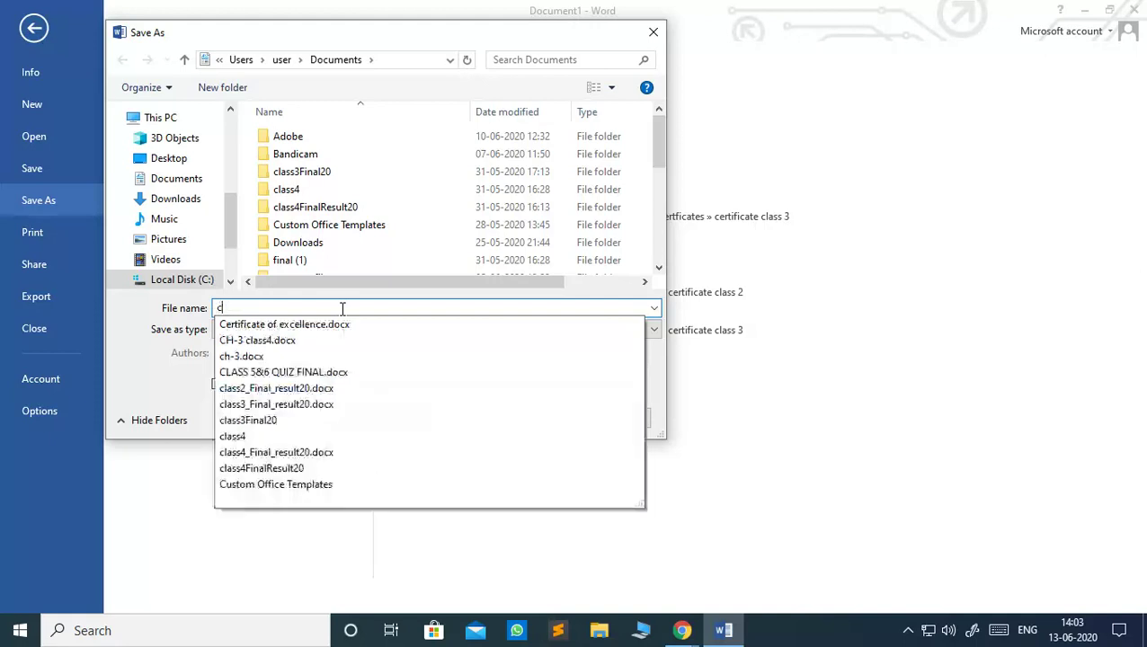
text(to)
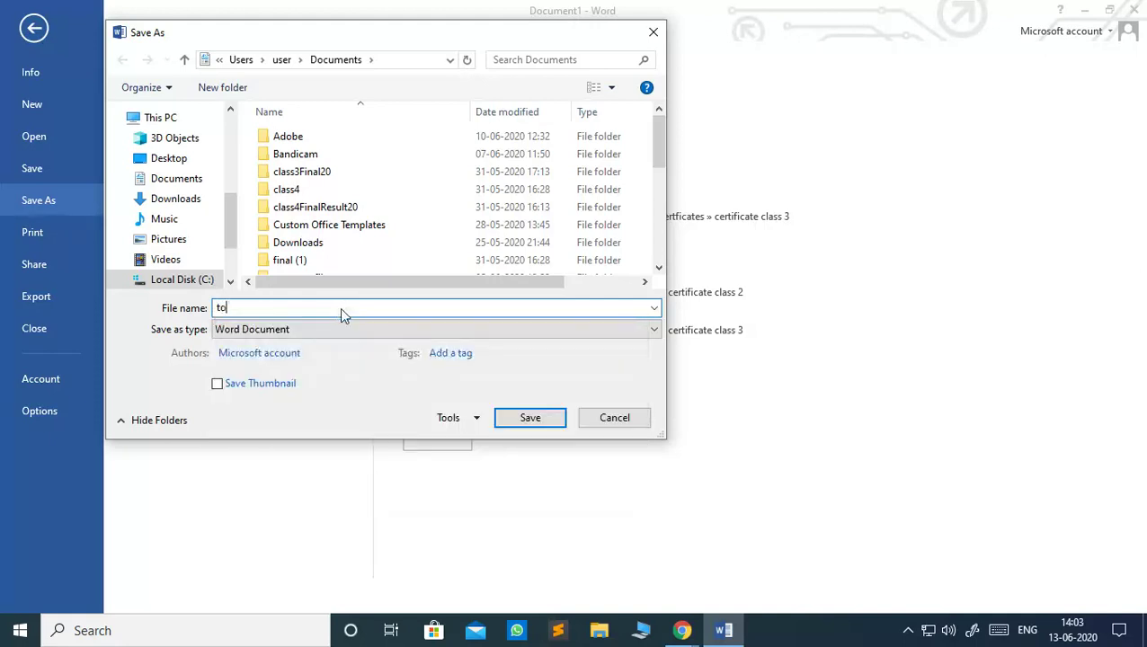
text(ols)
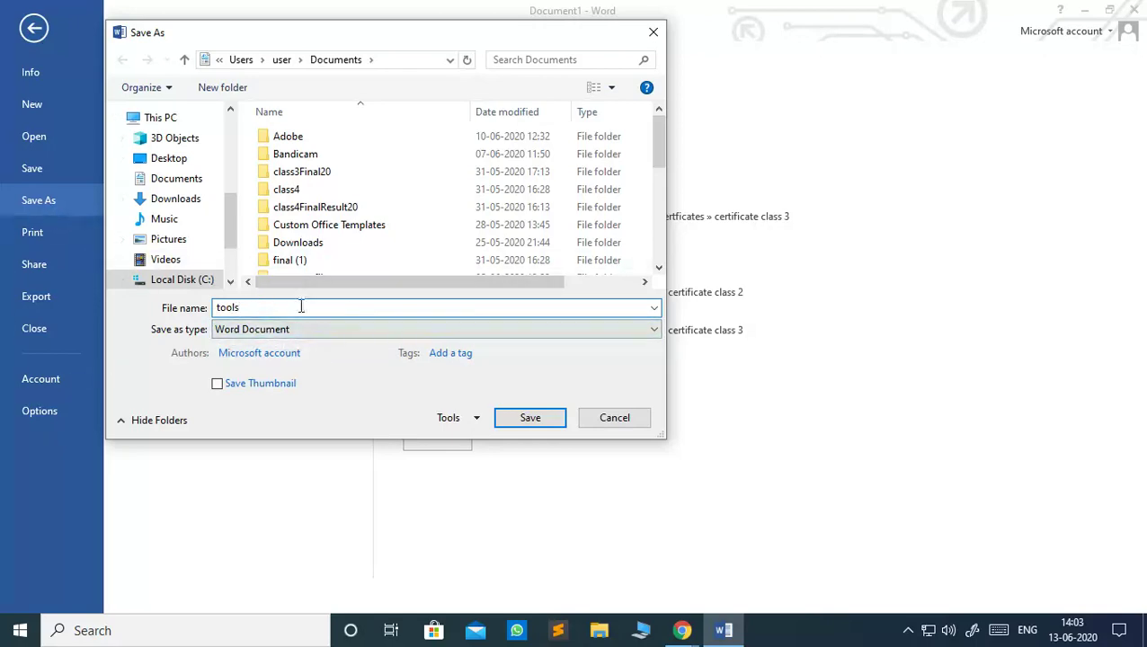
click(529, 418)
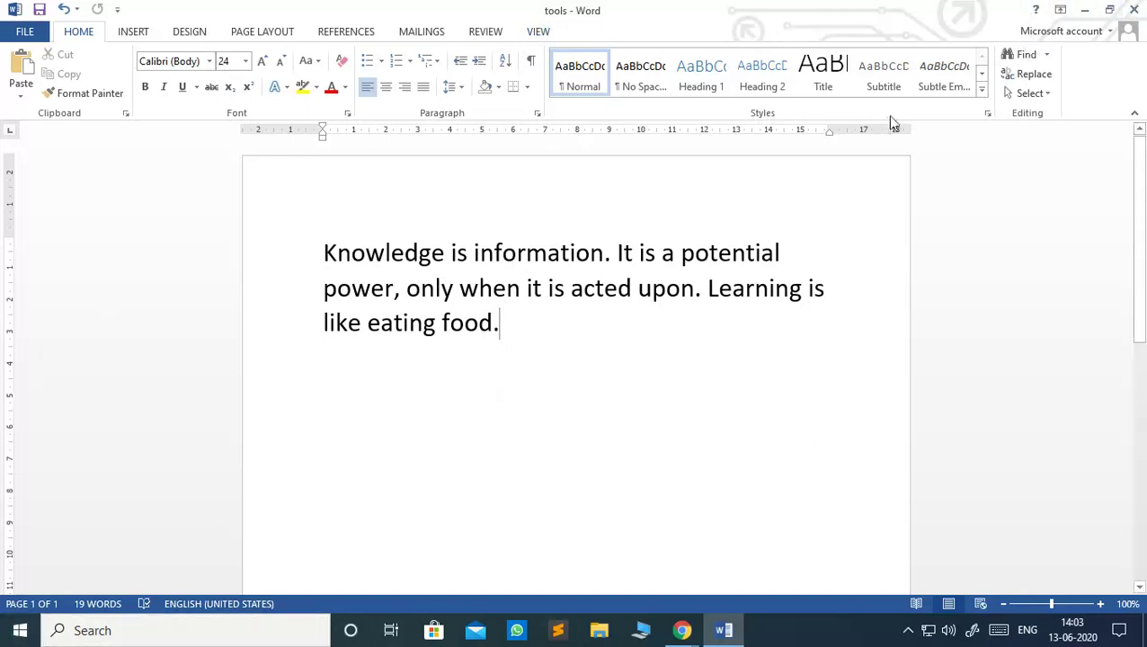
Step: Close the Word 2013 window showing the tools document
click(1135, 11)
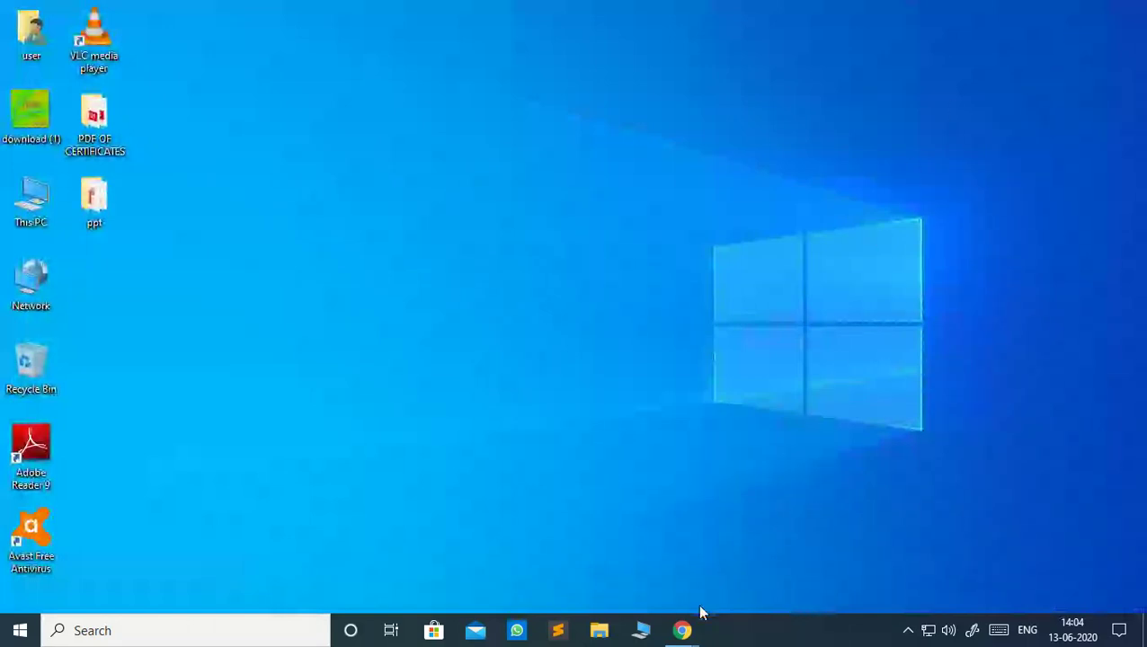
Step: Bring the Online Screen Recorder Chrome window forward using its taskbar preview
mouse_move(676, 635)
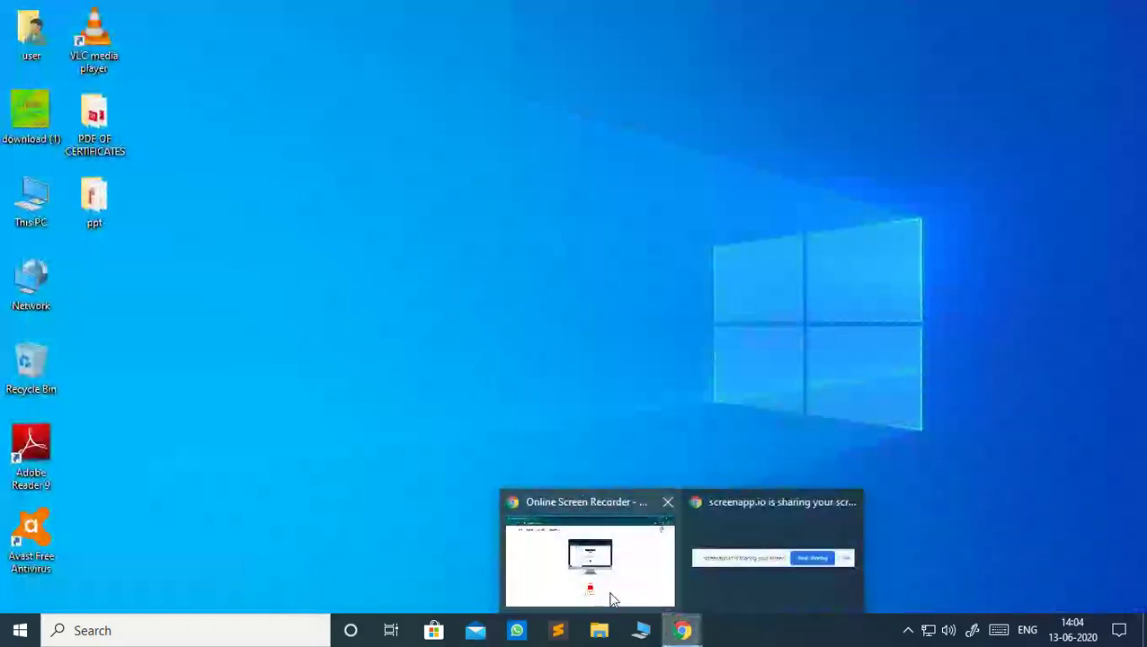
mouse_move(611, 595)
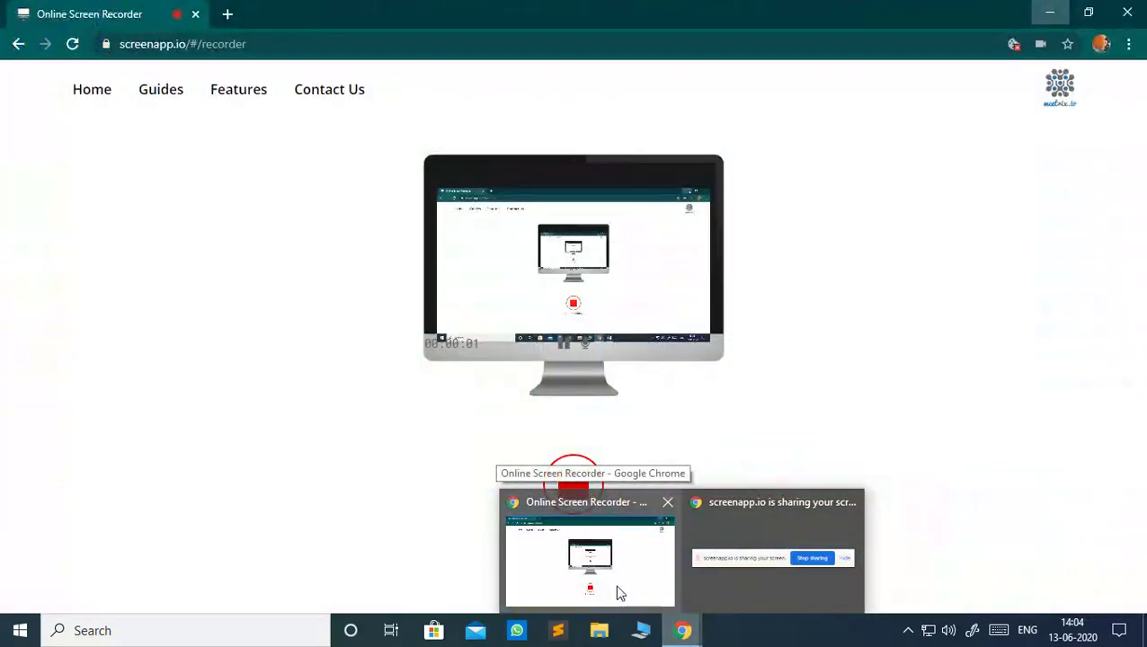
click(618, 595)
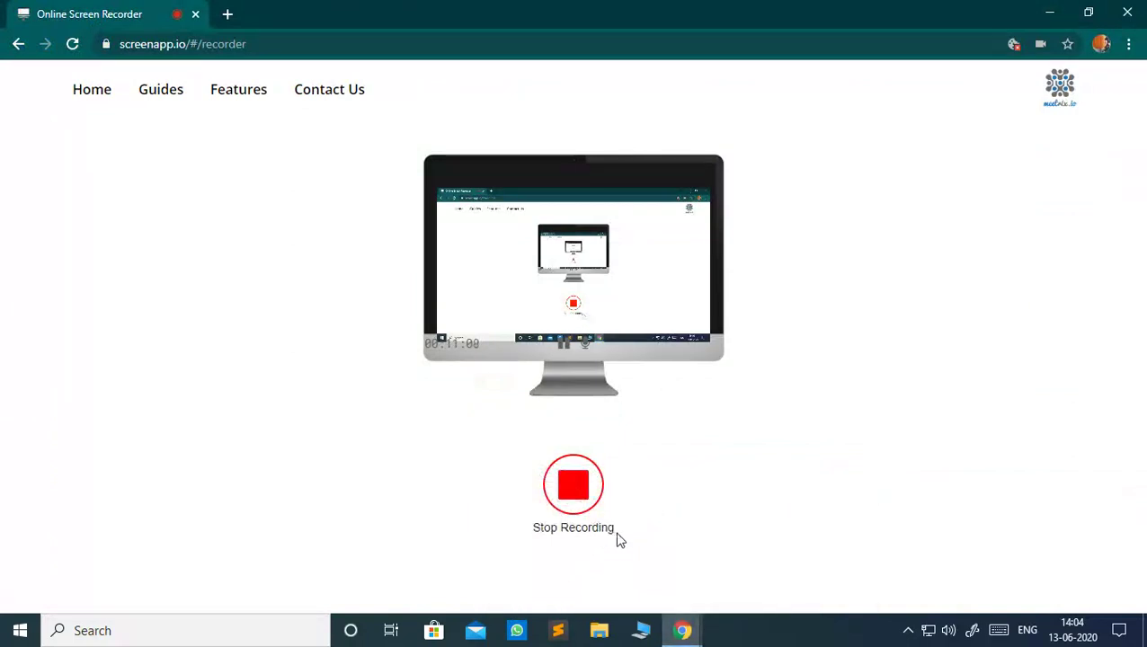